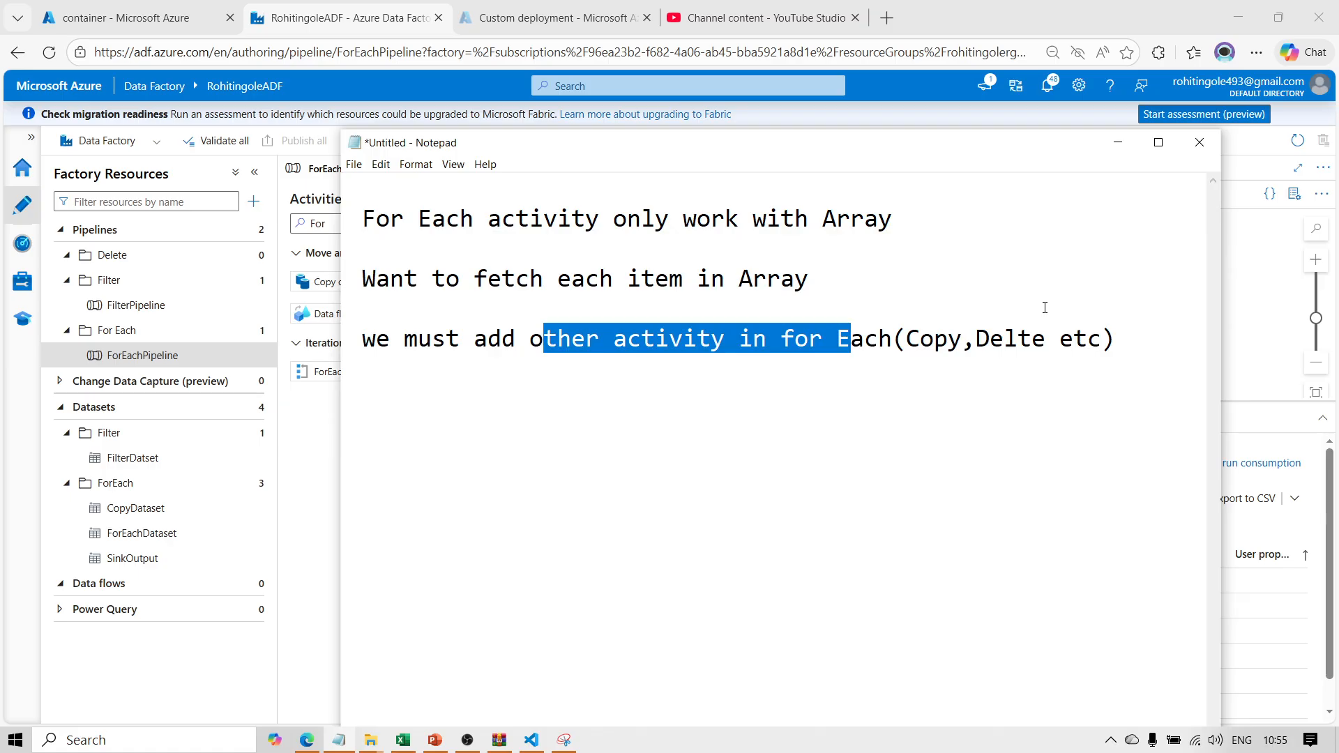
- Replace the Notepad notes with "Delete Any file or Folder at that time we use delte activity" and minimize Notepad
drag(1101, 327, 528, 169)
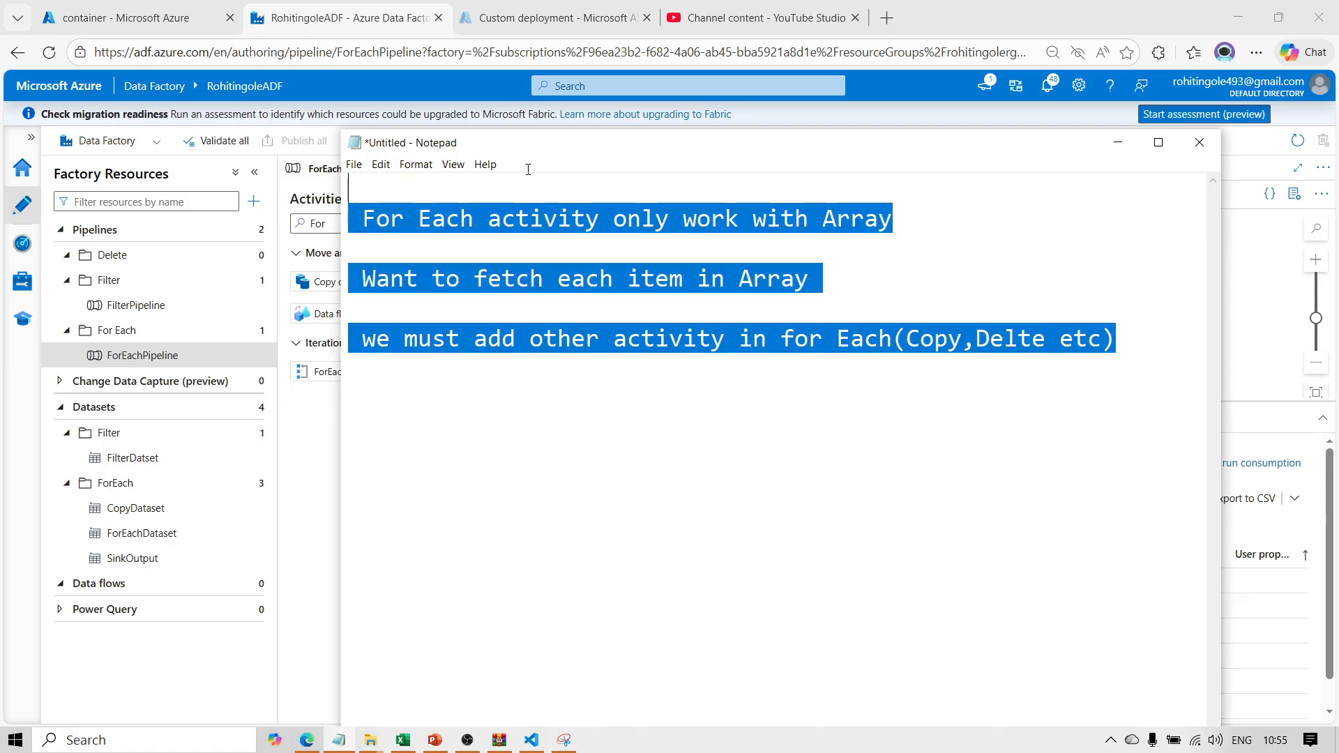
text(Delete)
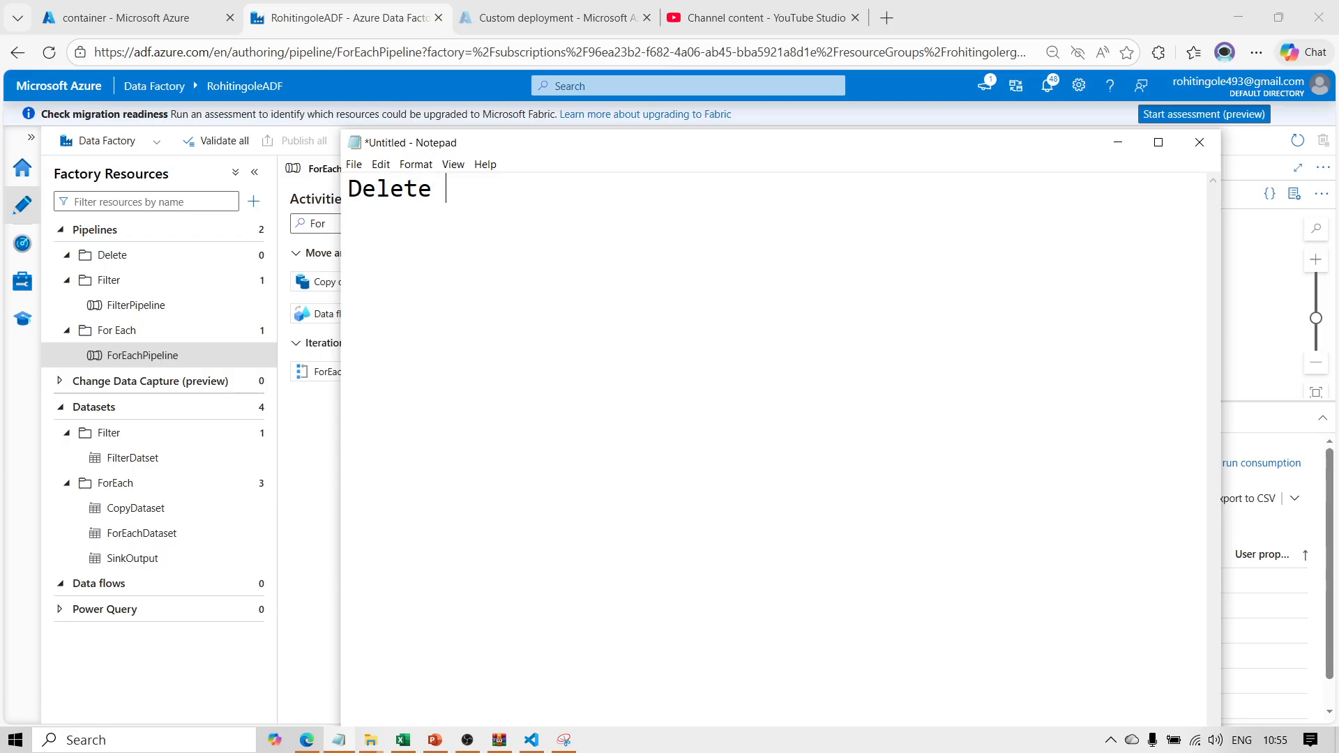
text( Any file )
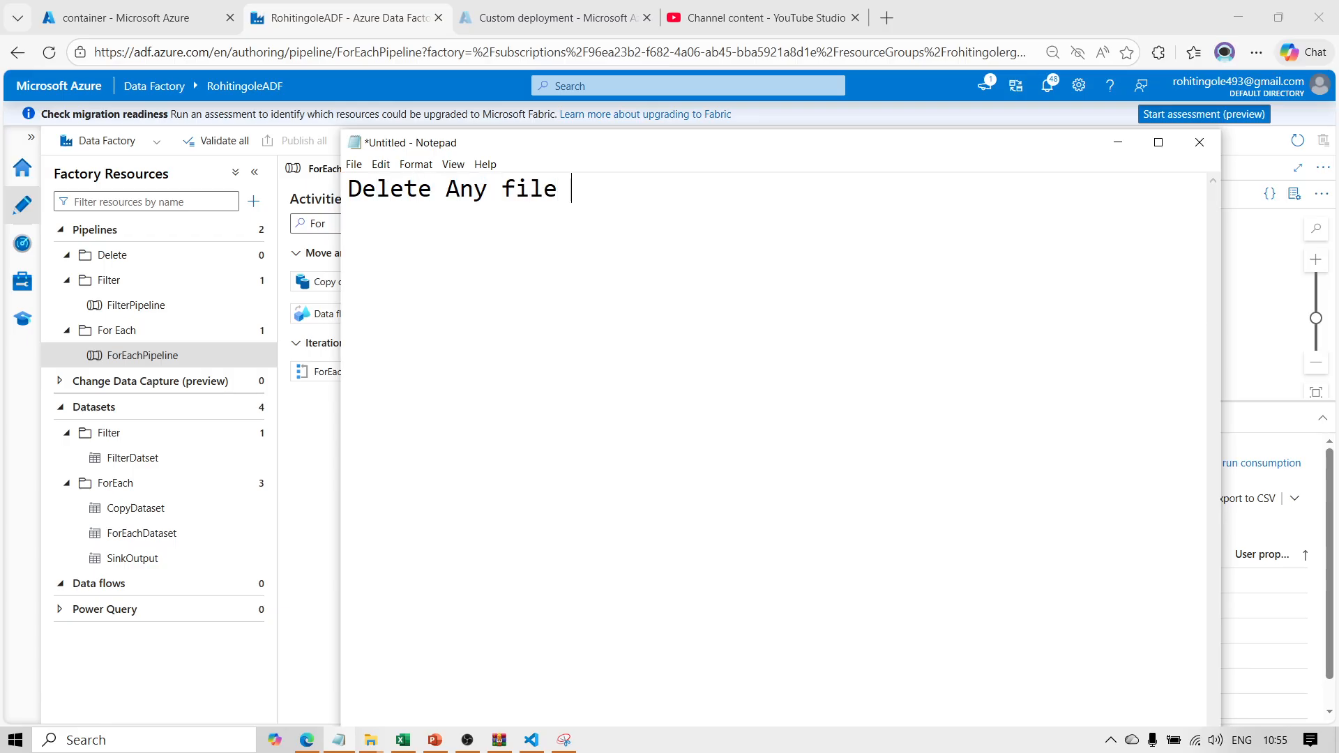
text(or Folder)
key(Return)
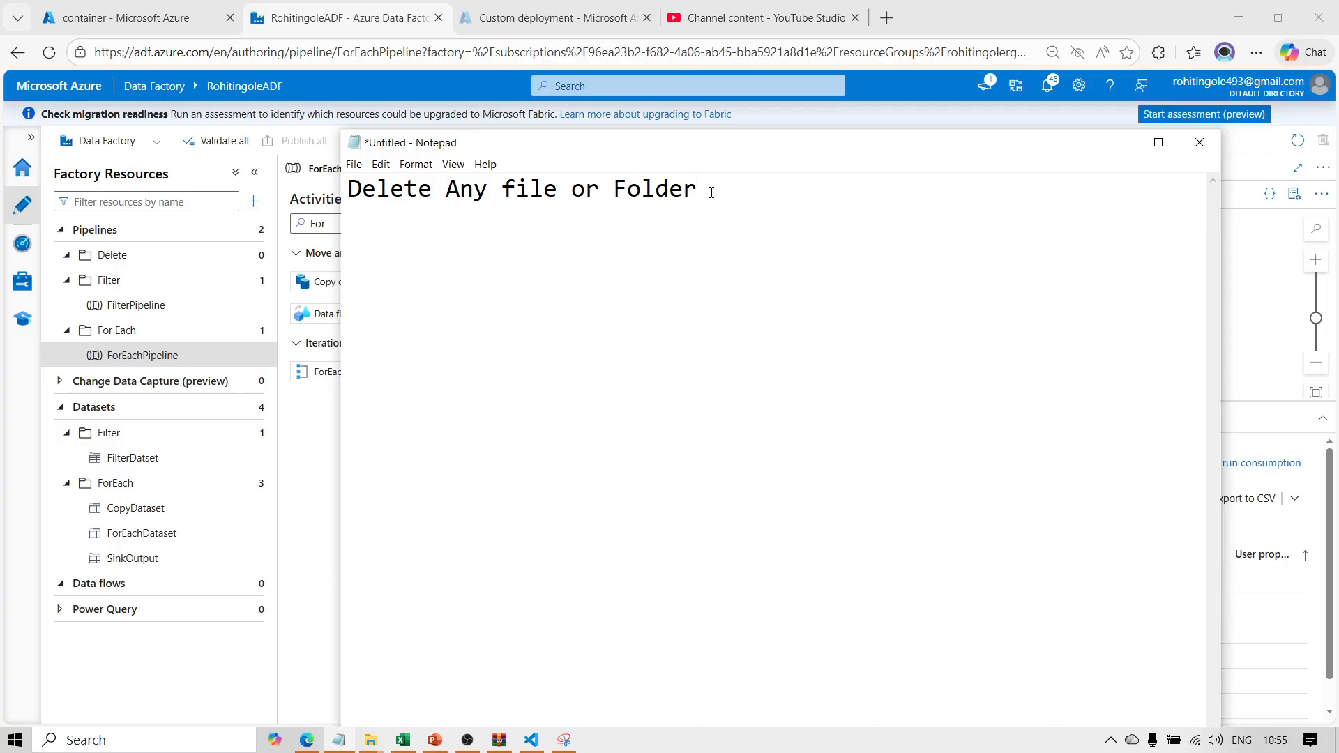
text(at that time we se)
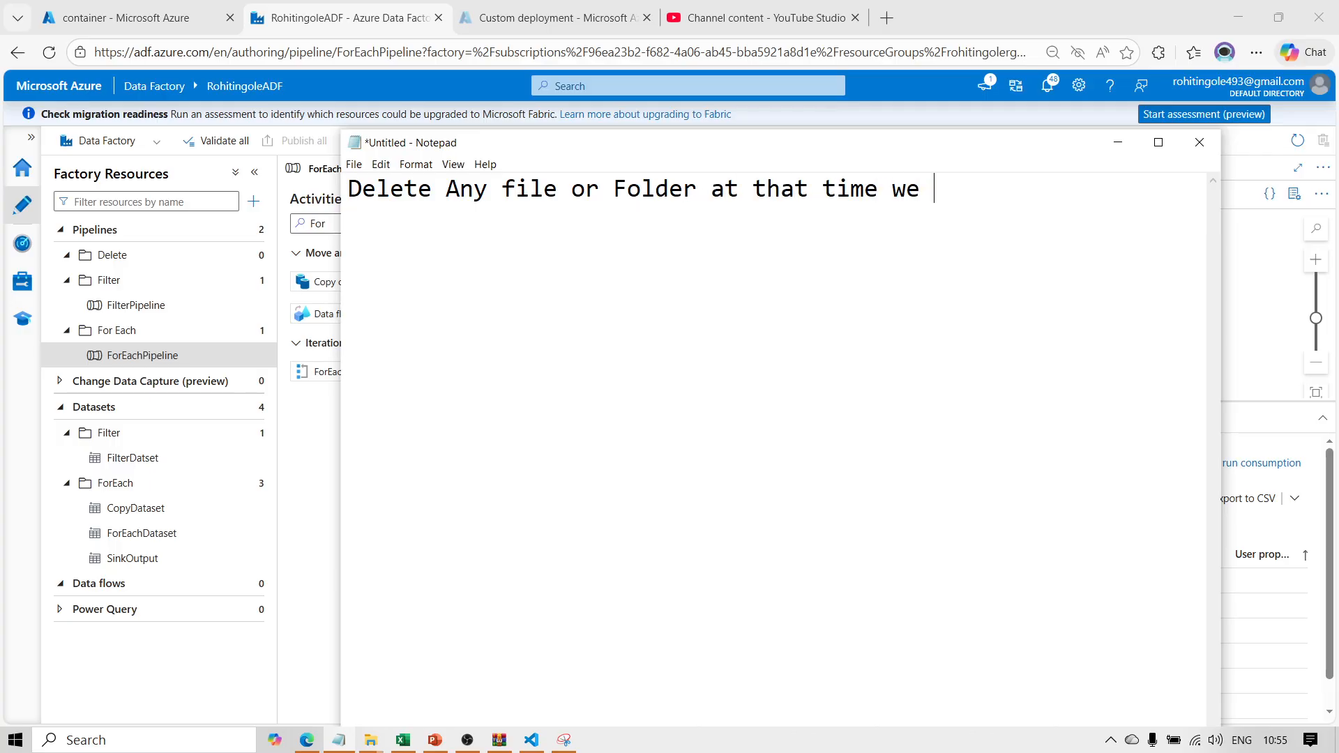
key(BackSpace)
key(BackSpace)
text(use delte ac)
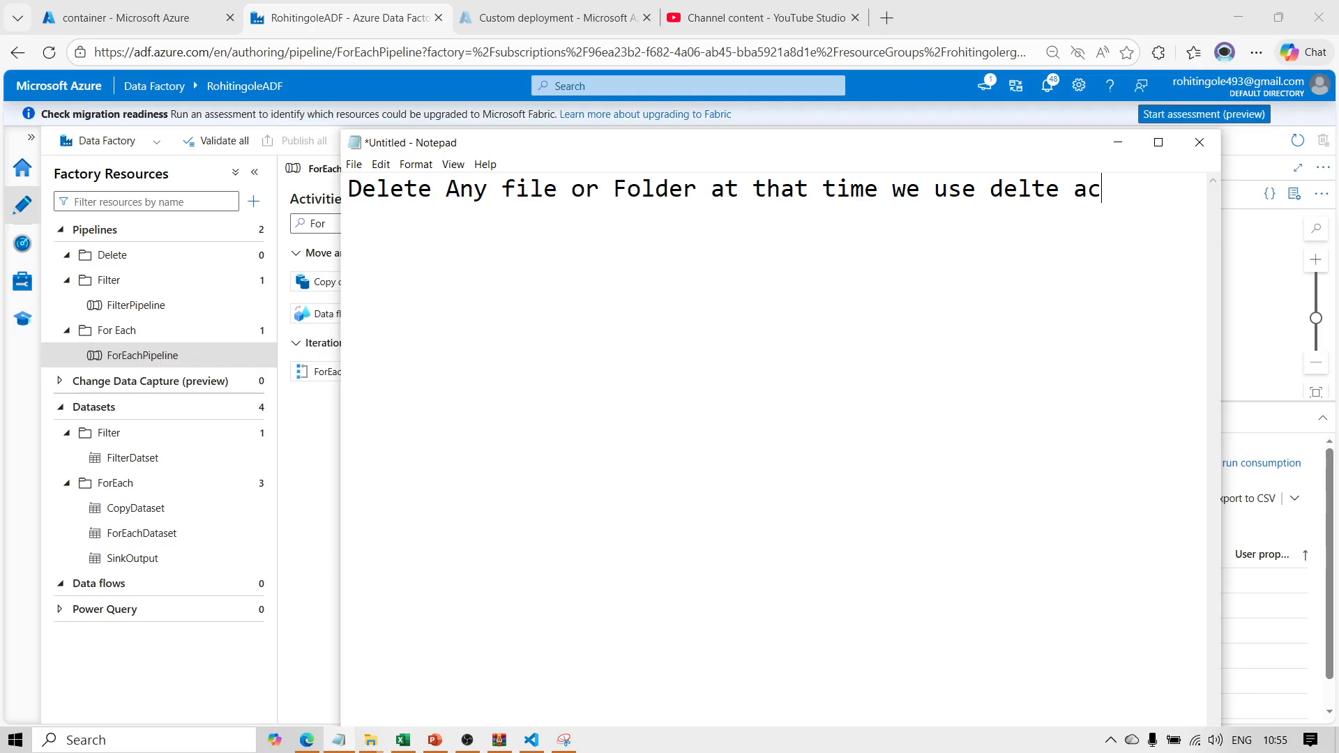
text(tivity)
click(1118, 143)
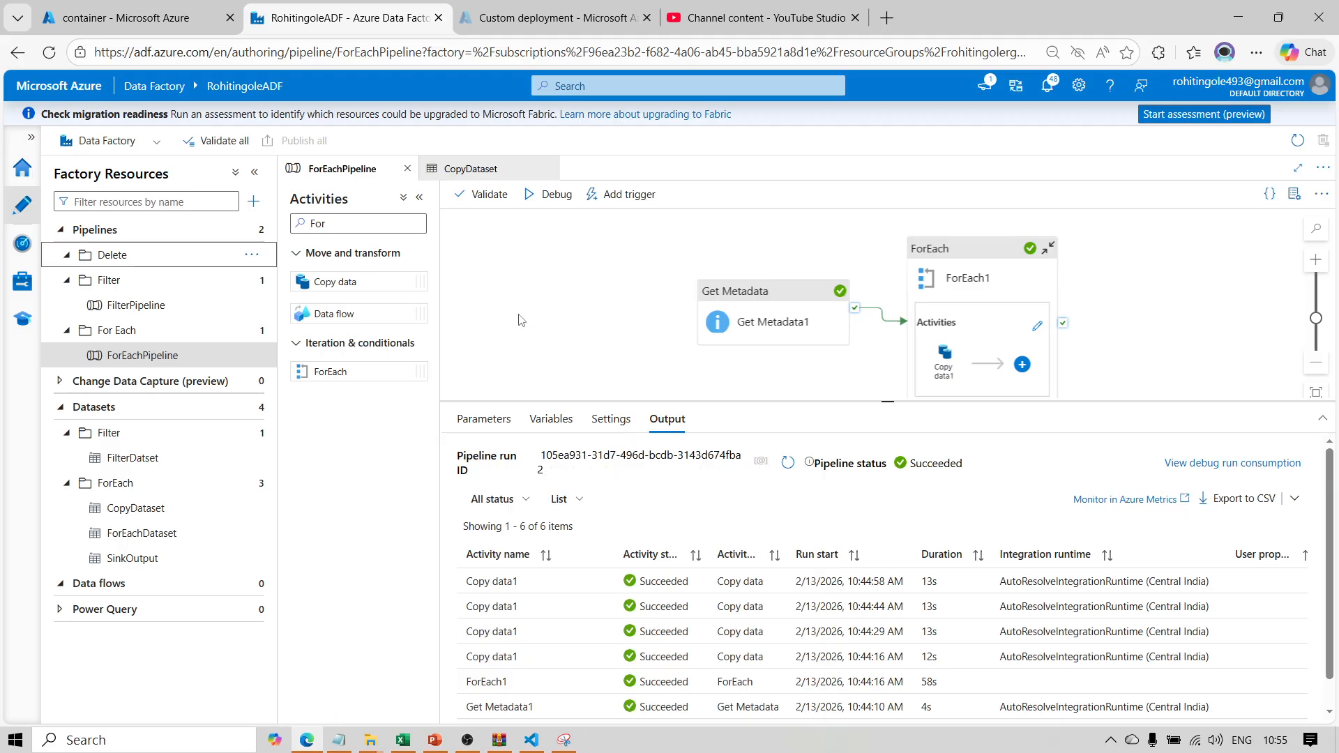
- Create a new pipeline in the Delete folder and name it DeletePipeline
click(101, 251)
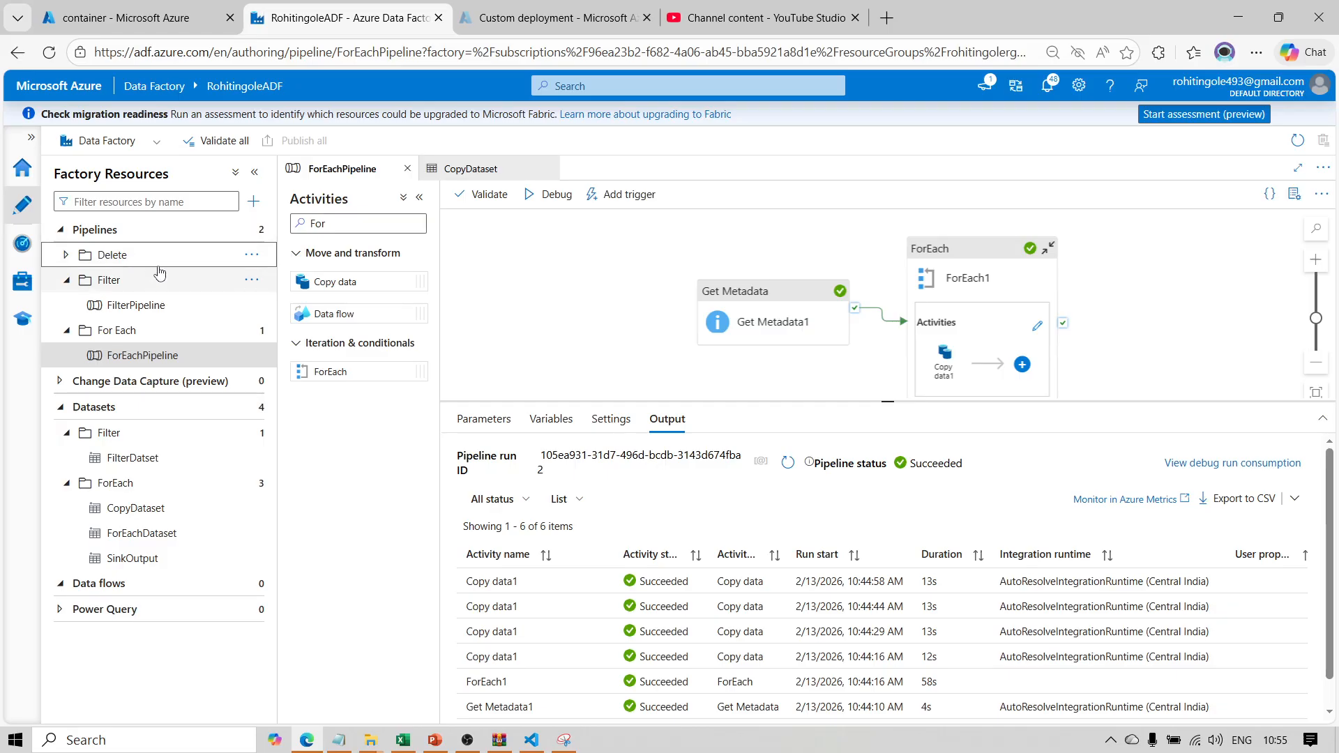
click(253, 260)
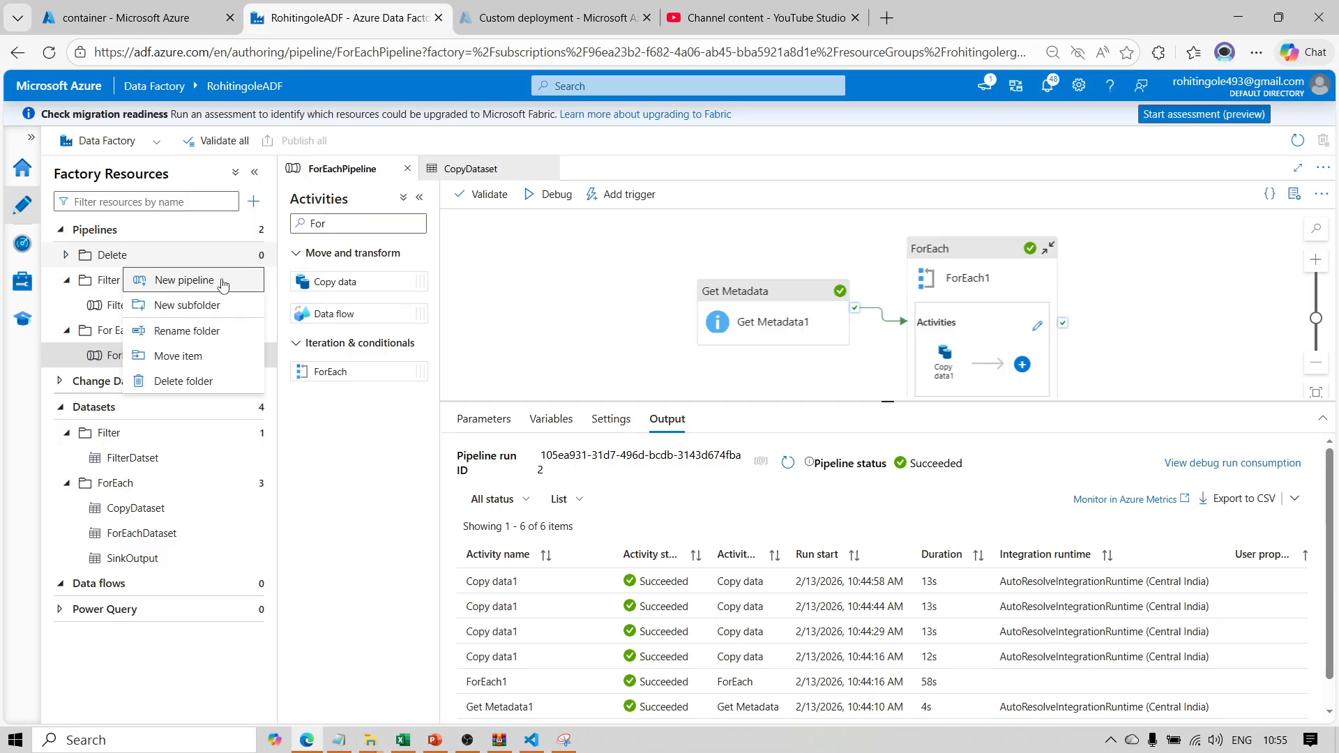
click(223, 285)
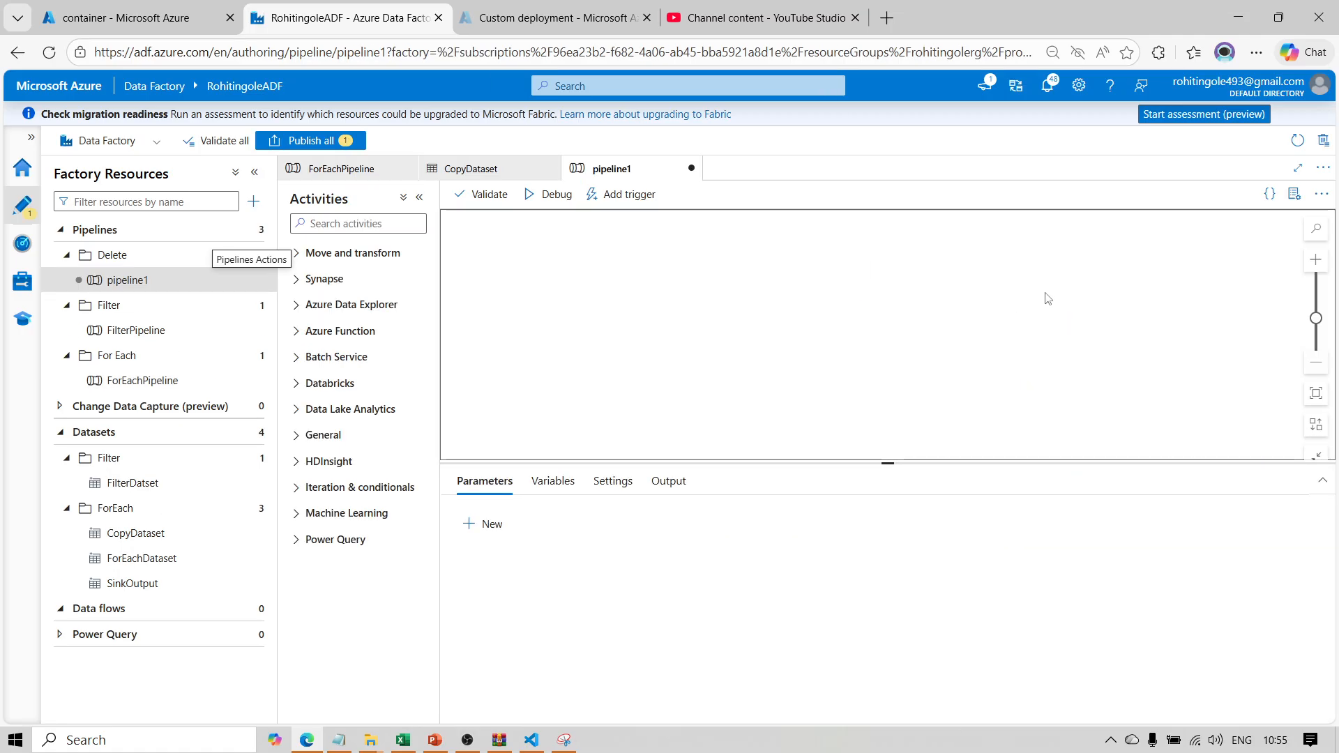
drag(1159, 309, 1042, 293)
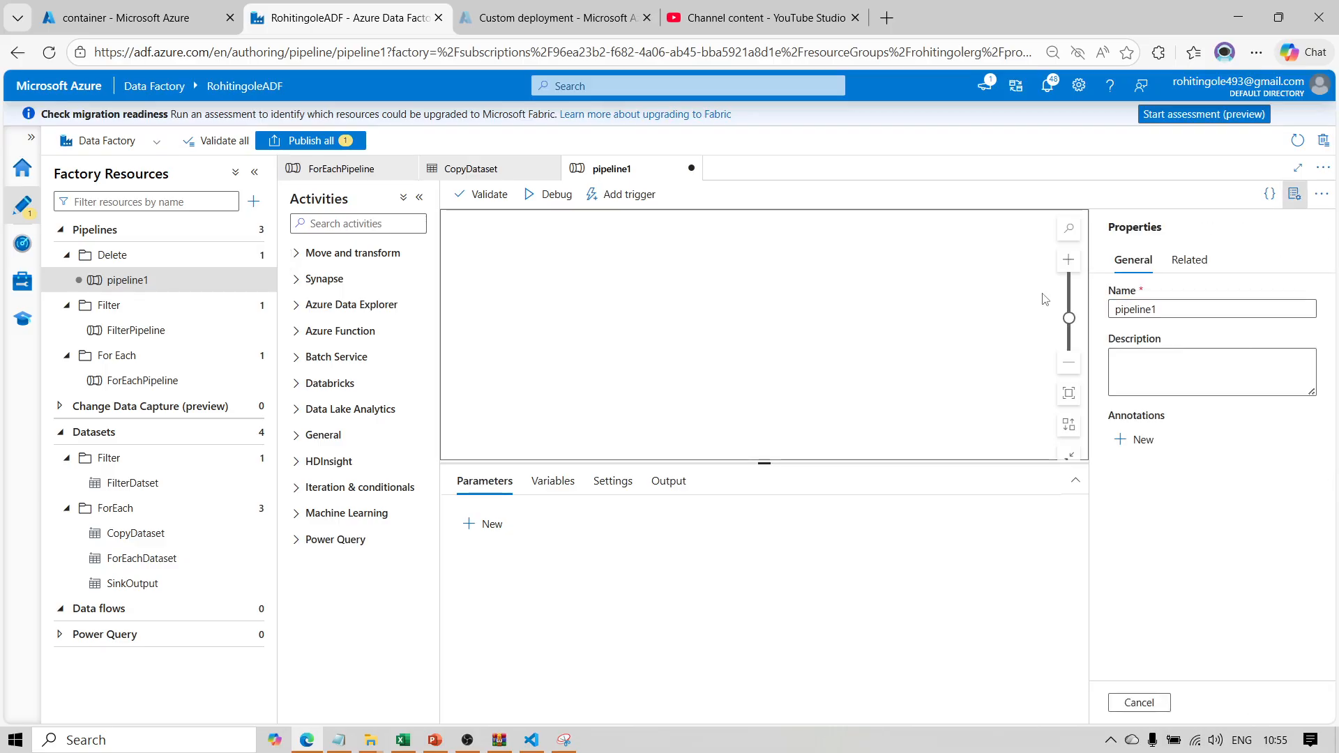
click(1177, 308)
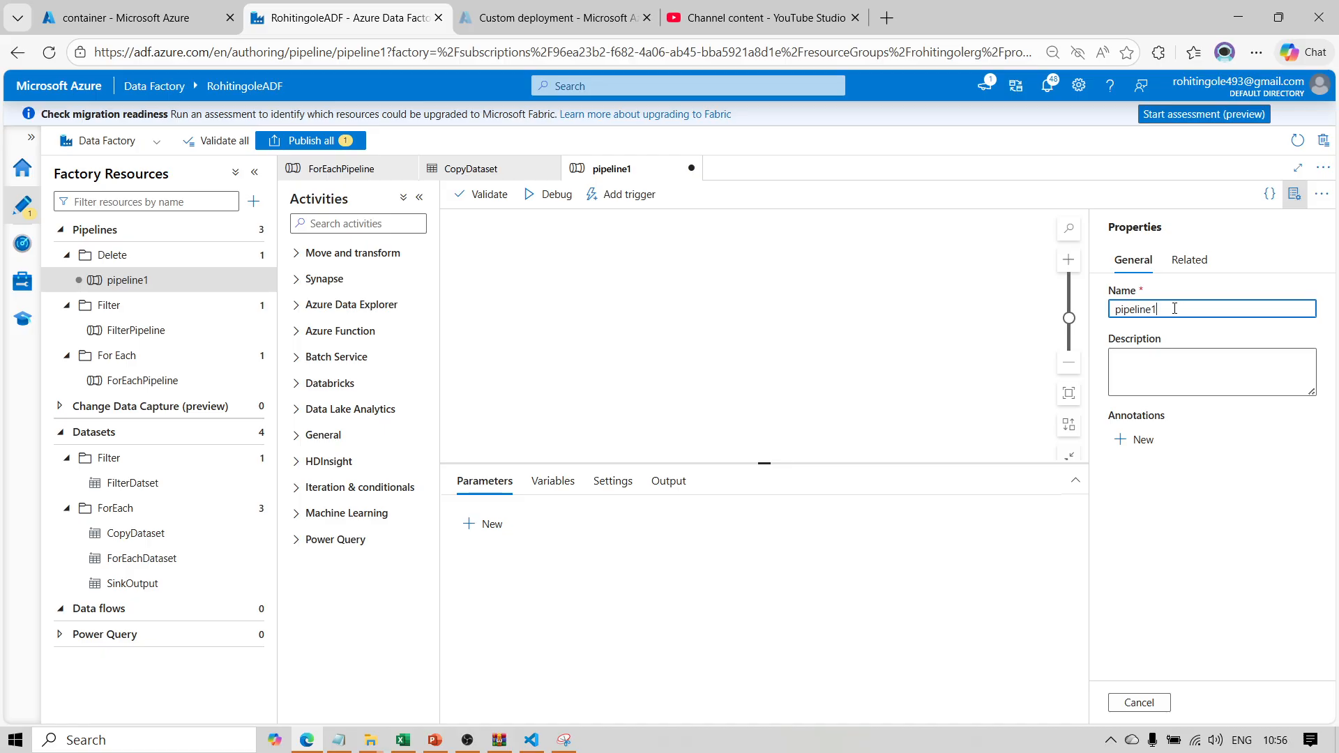
drag(1174, 308, 1092, 305)
text(DeleteP)
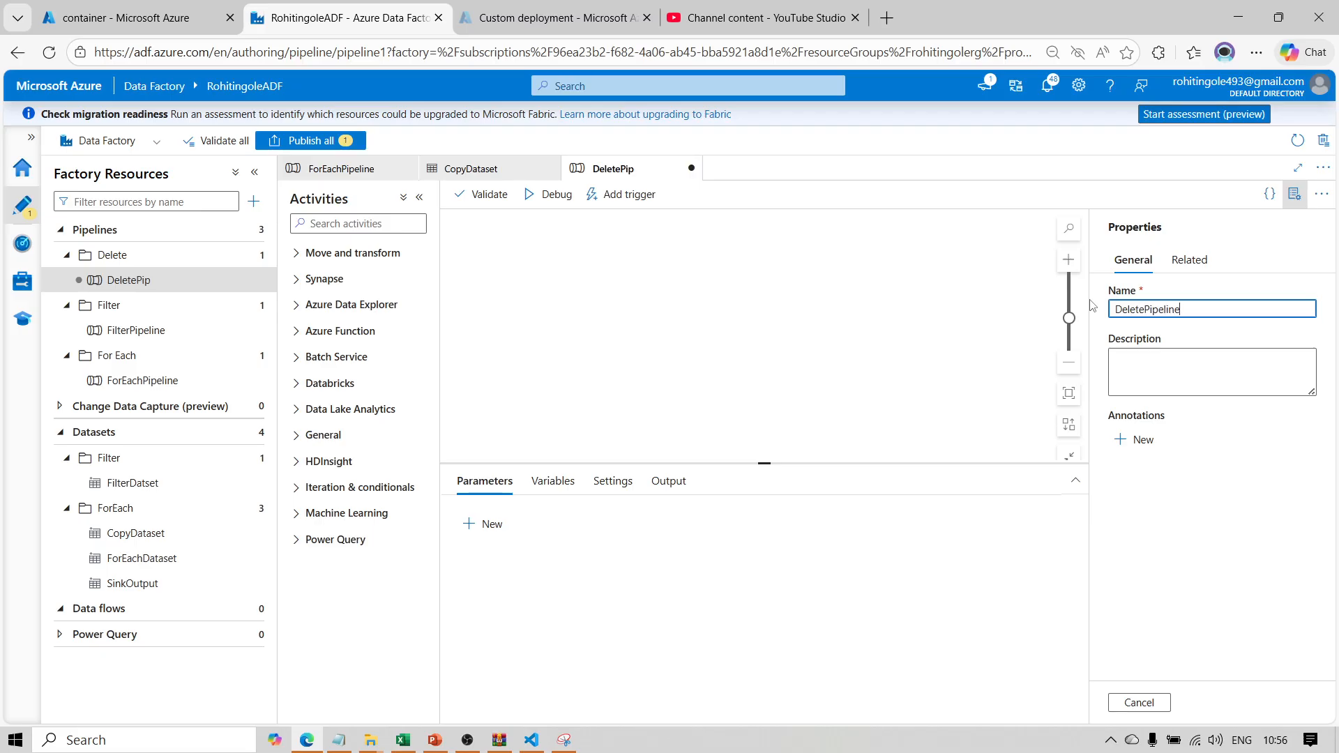
click(1294, 199)
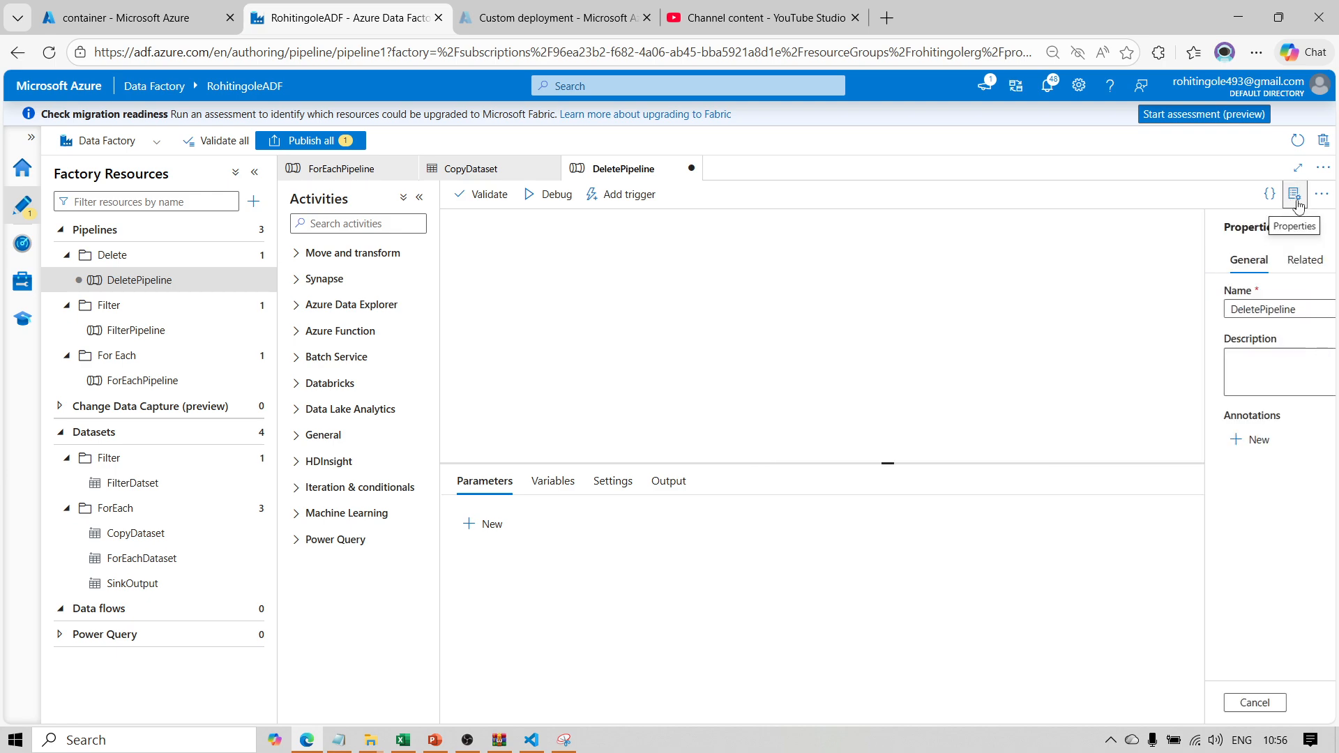
click(1295, 198)
click(1295, 198)
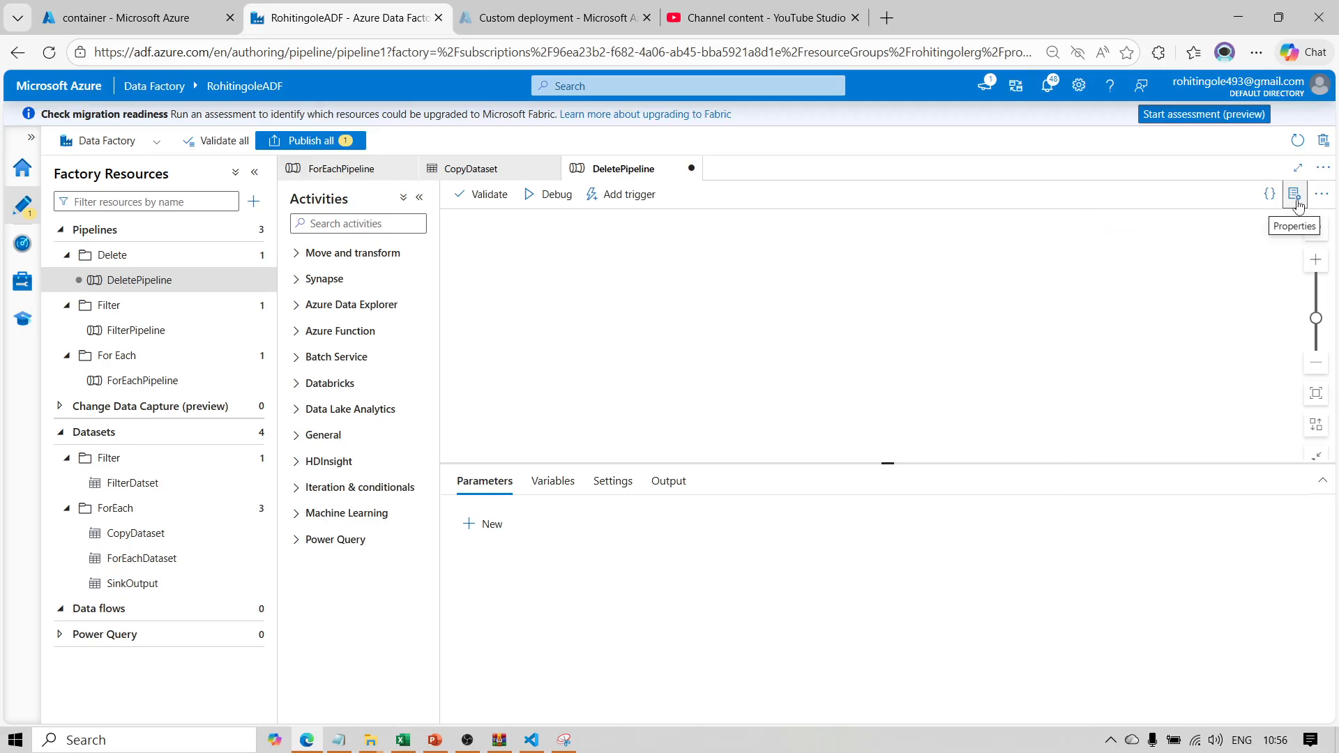
- Find the Delete activity and place it on the DeletePipeline canvas
click(154, 281)
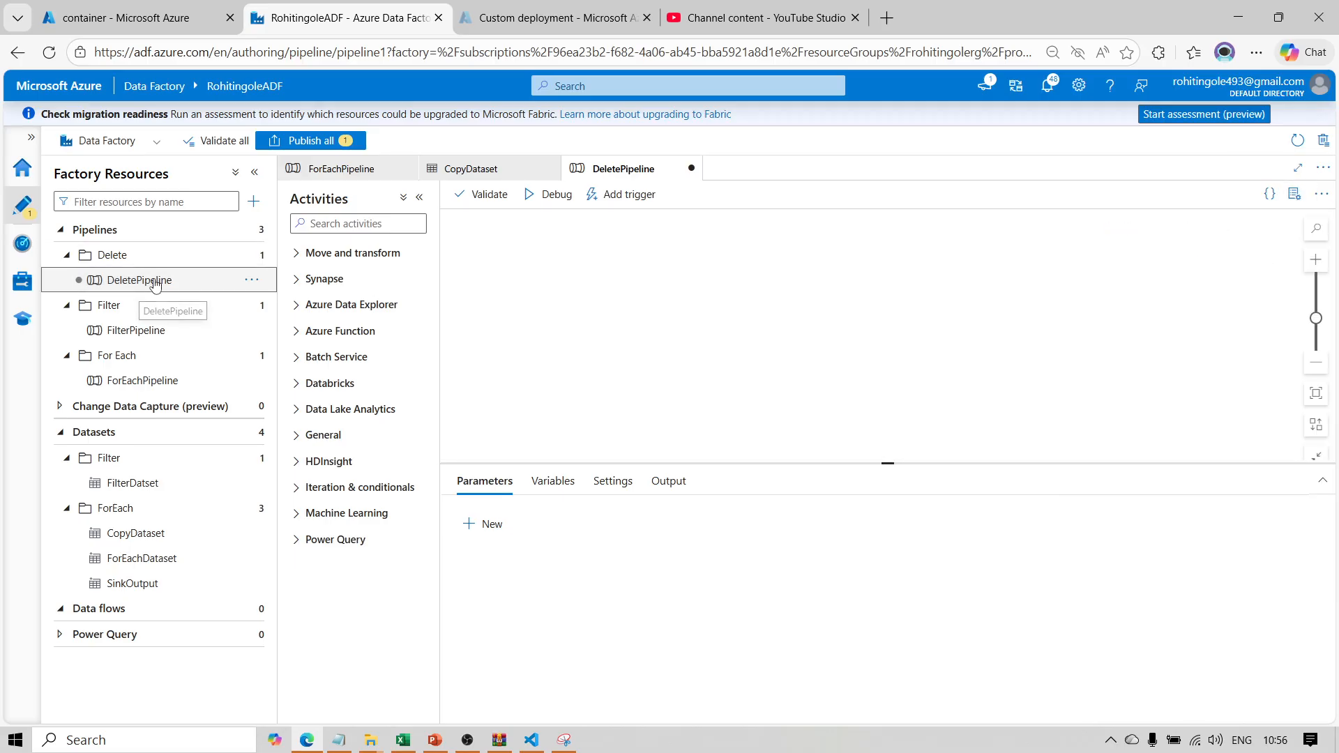
click(348, 224)
text(De)
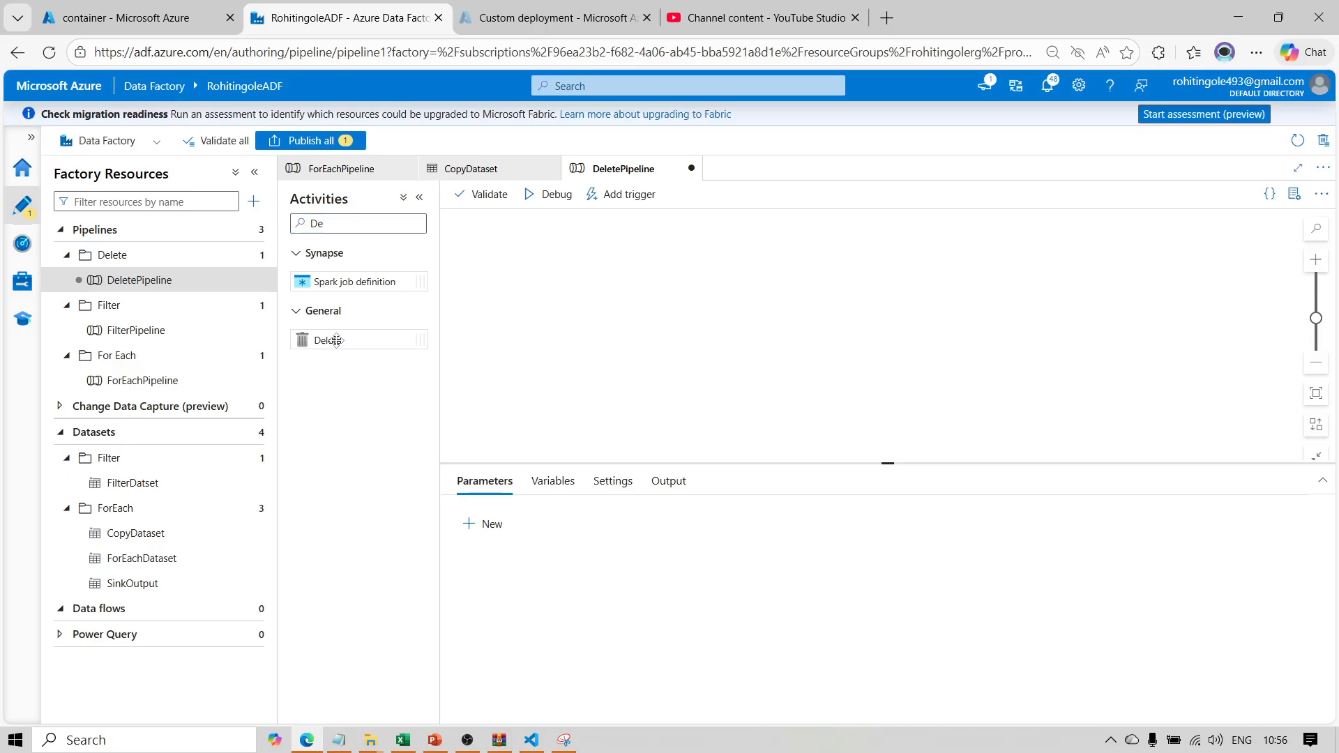
drag(333, 339, 578, 293)
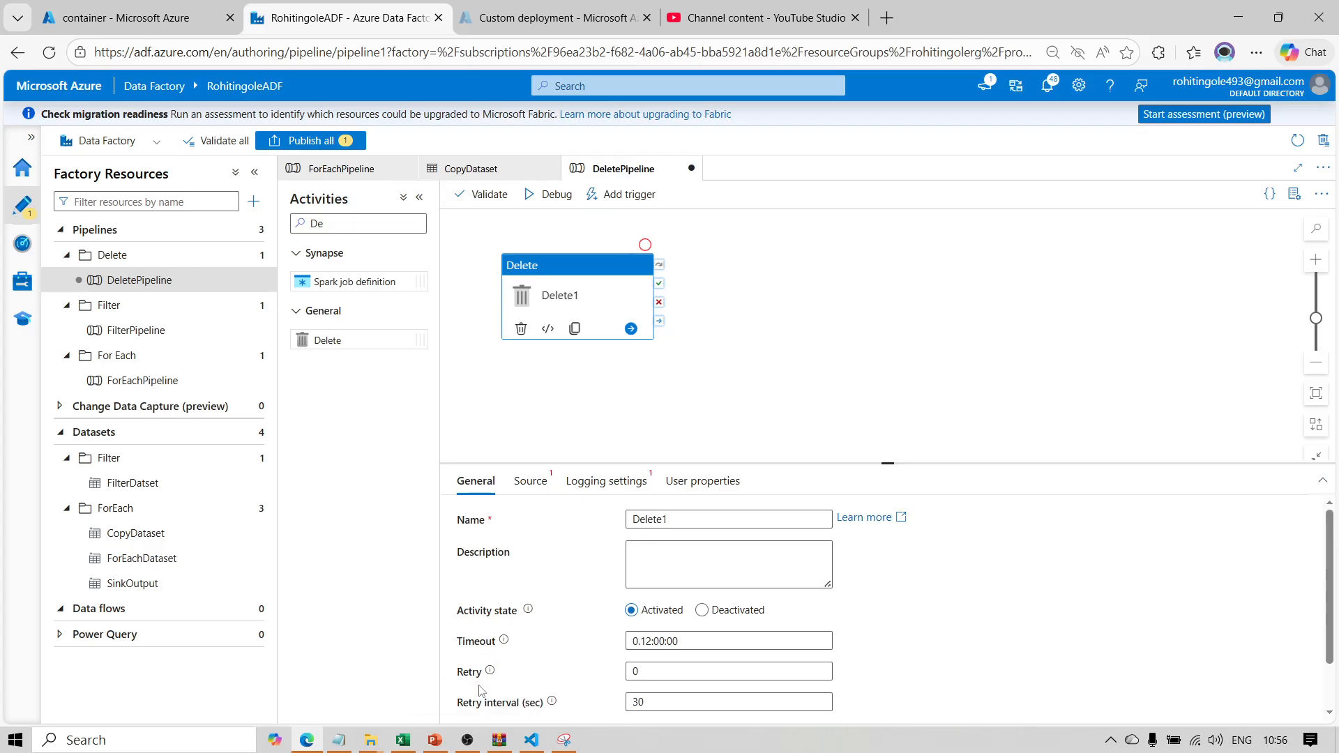
- Start a new Azure Blob Storage dataset as the source of the Delete activity
click(529, 481)
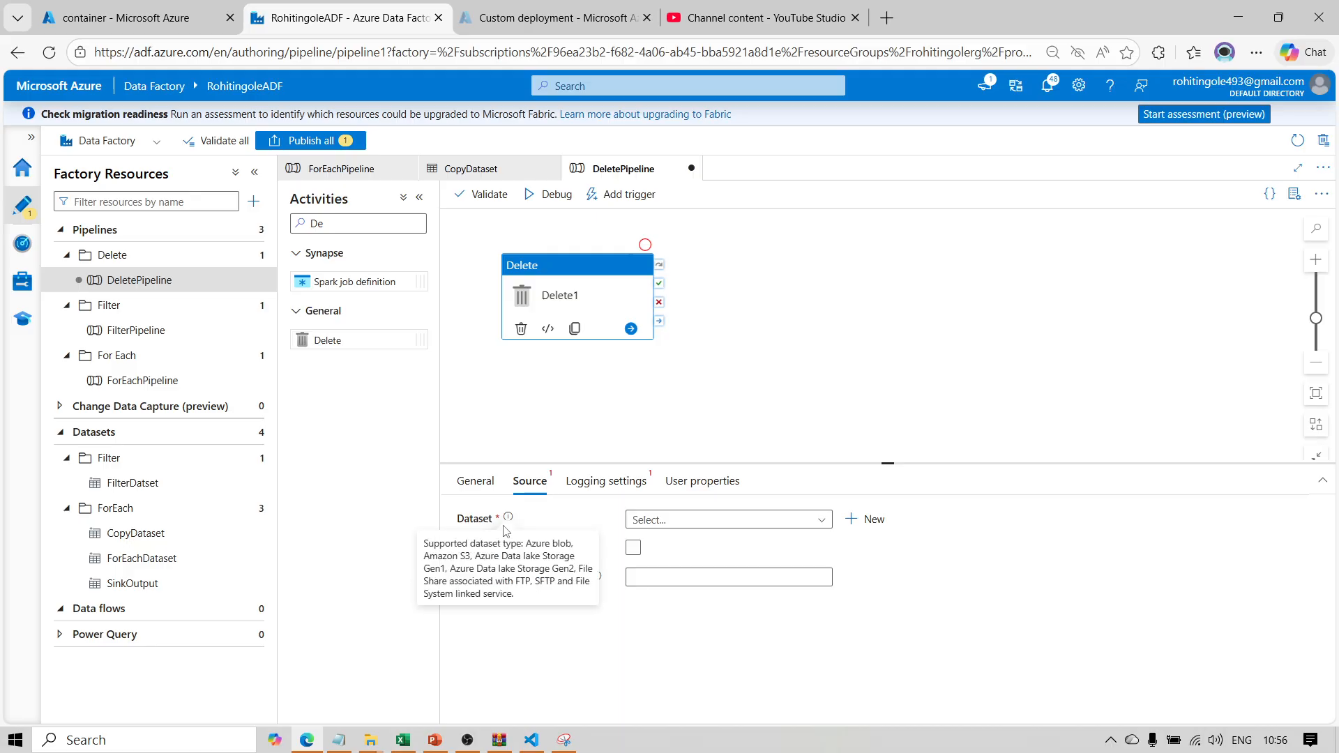
click(864, 520)
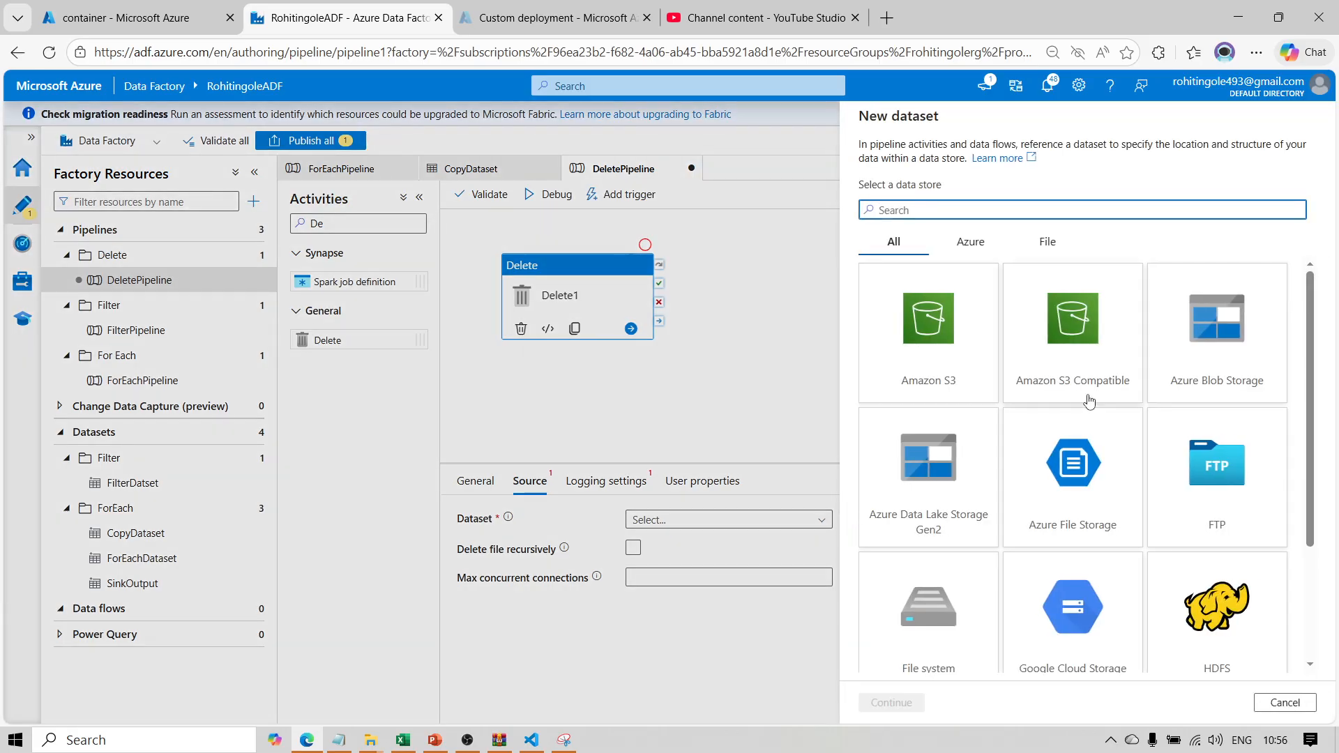
click(1231, 339)
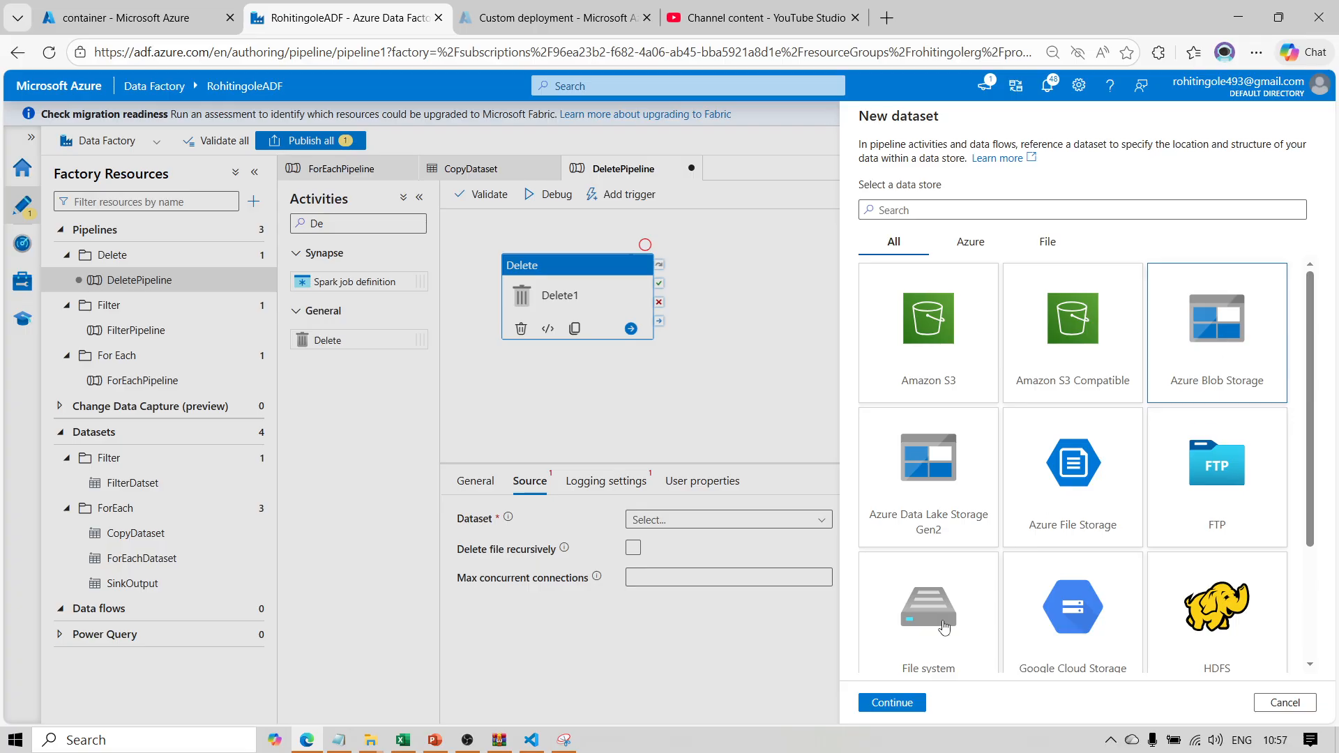
click(900, 704)
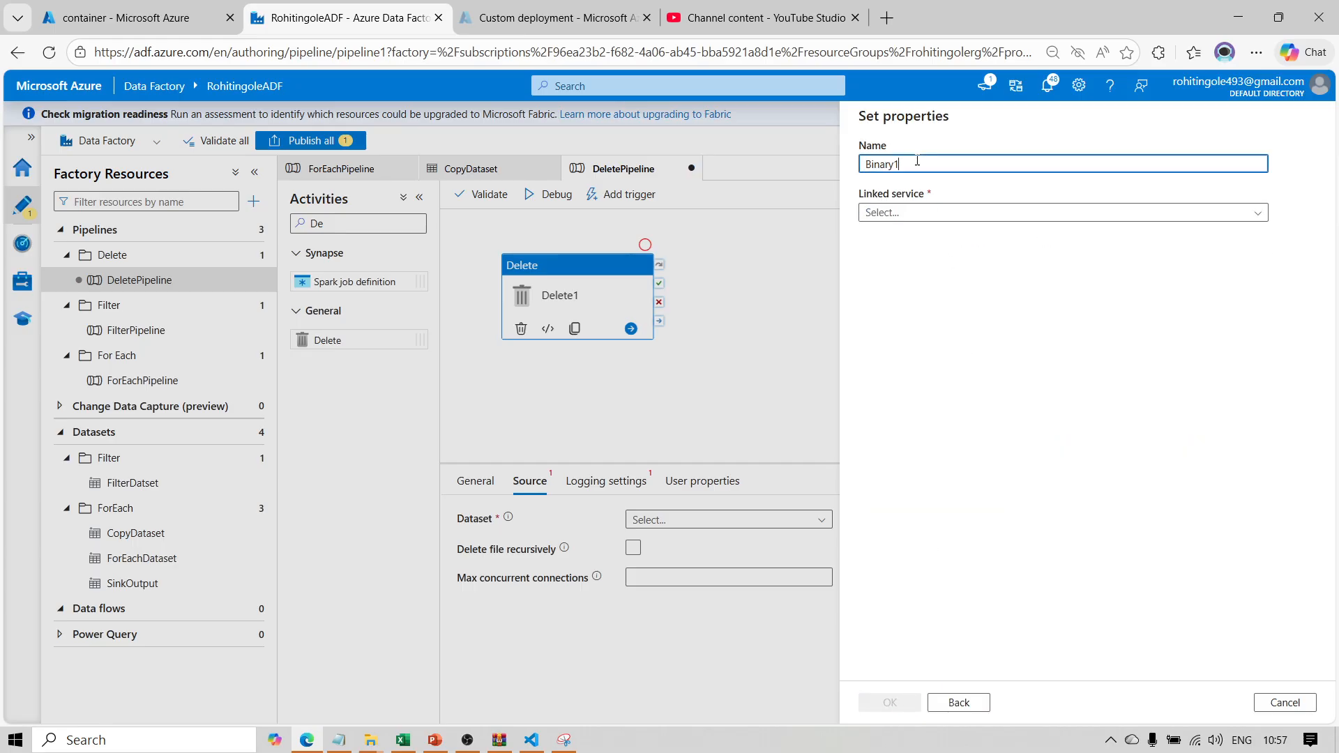
- Name the new dataset DeleteDataset and select Adlsls as its linked service
key(BackSpace)
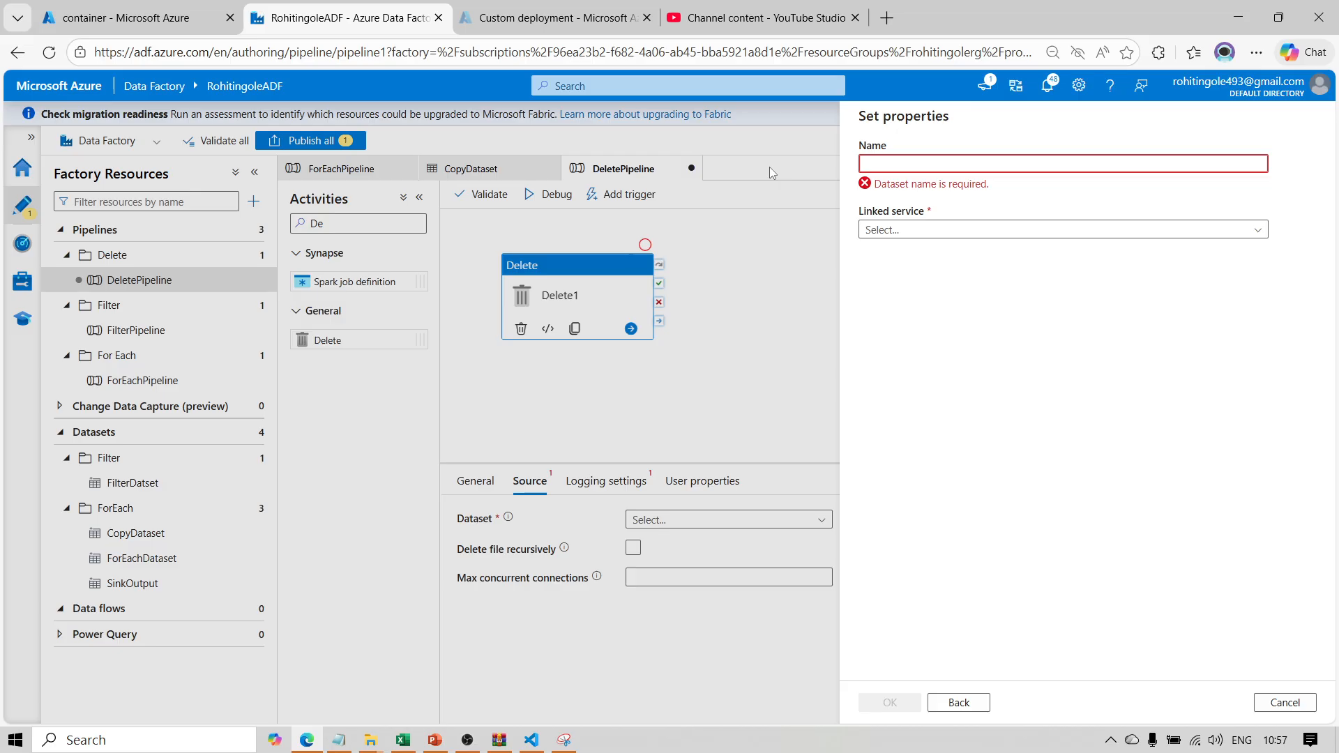
text(Deel)
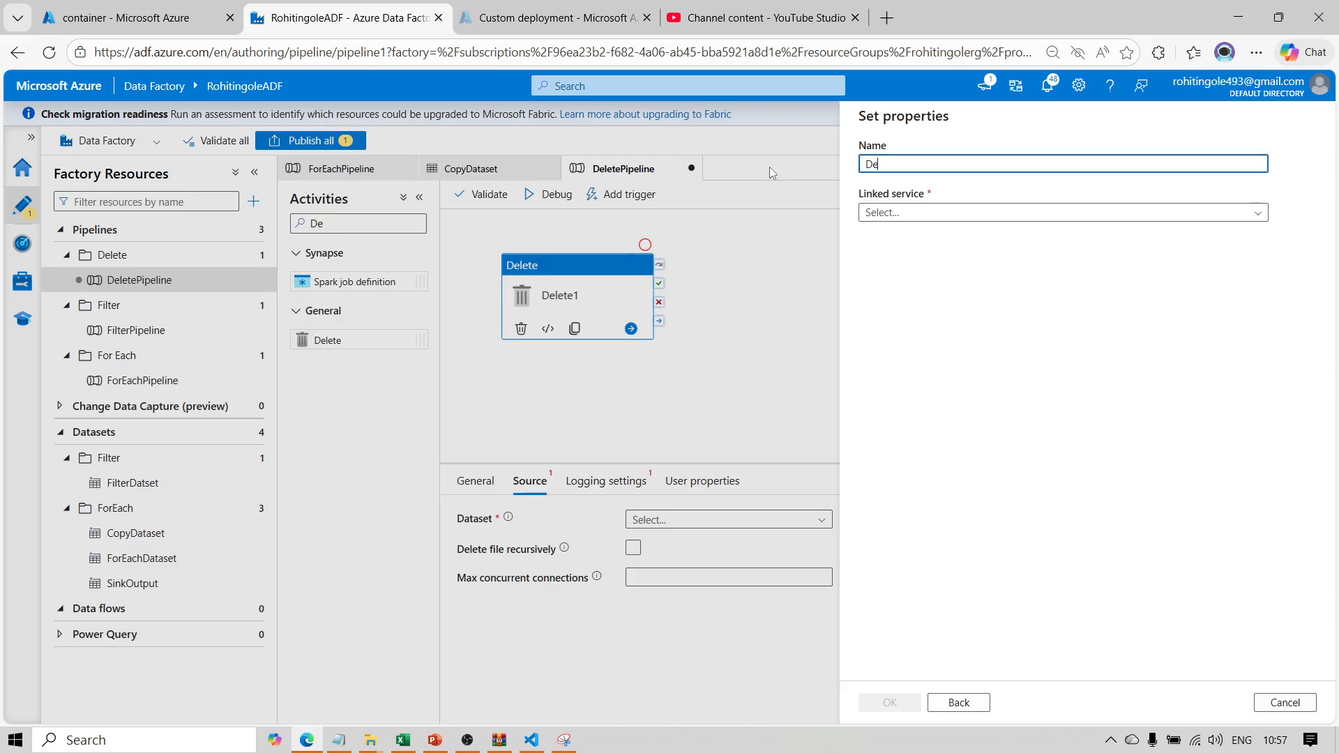
key(BackSpace)
key(BackSpace)
text(leteDataset)
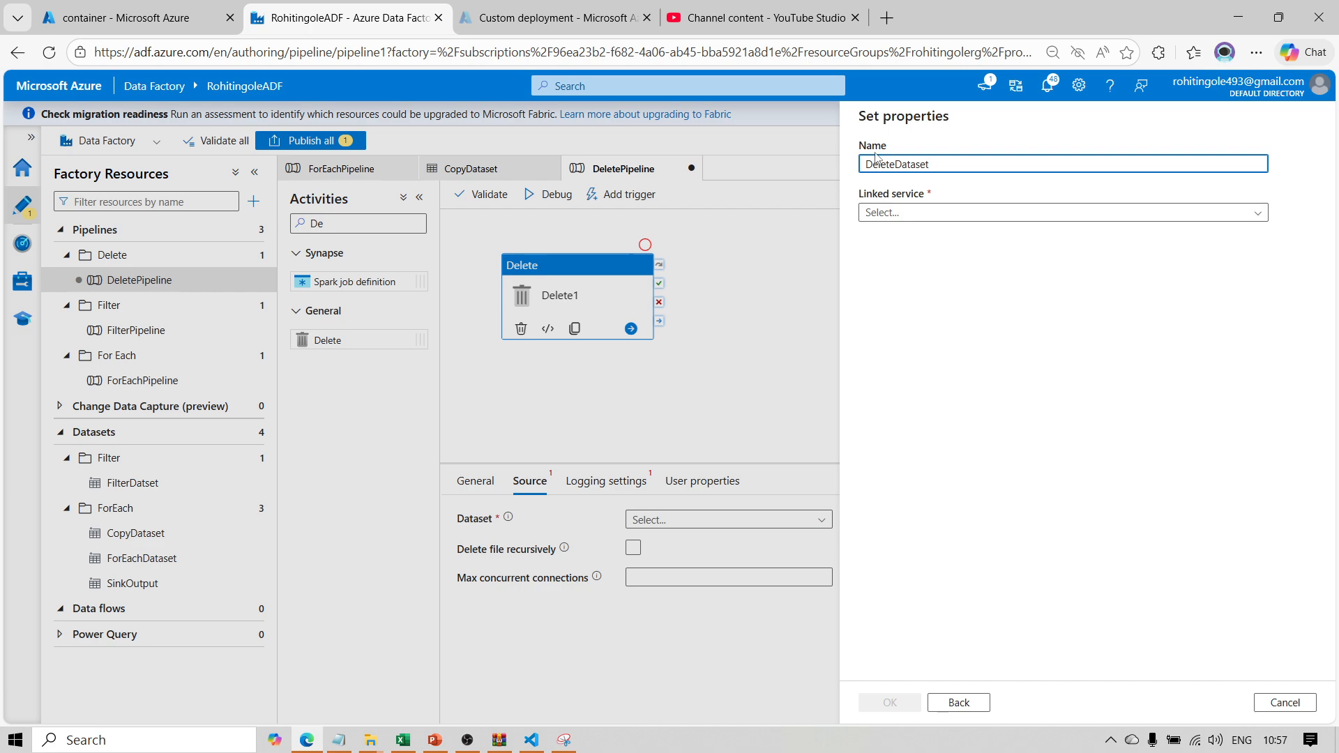
click(960, 212)
click(904, 285)
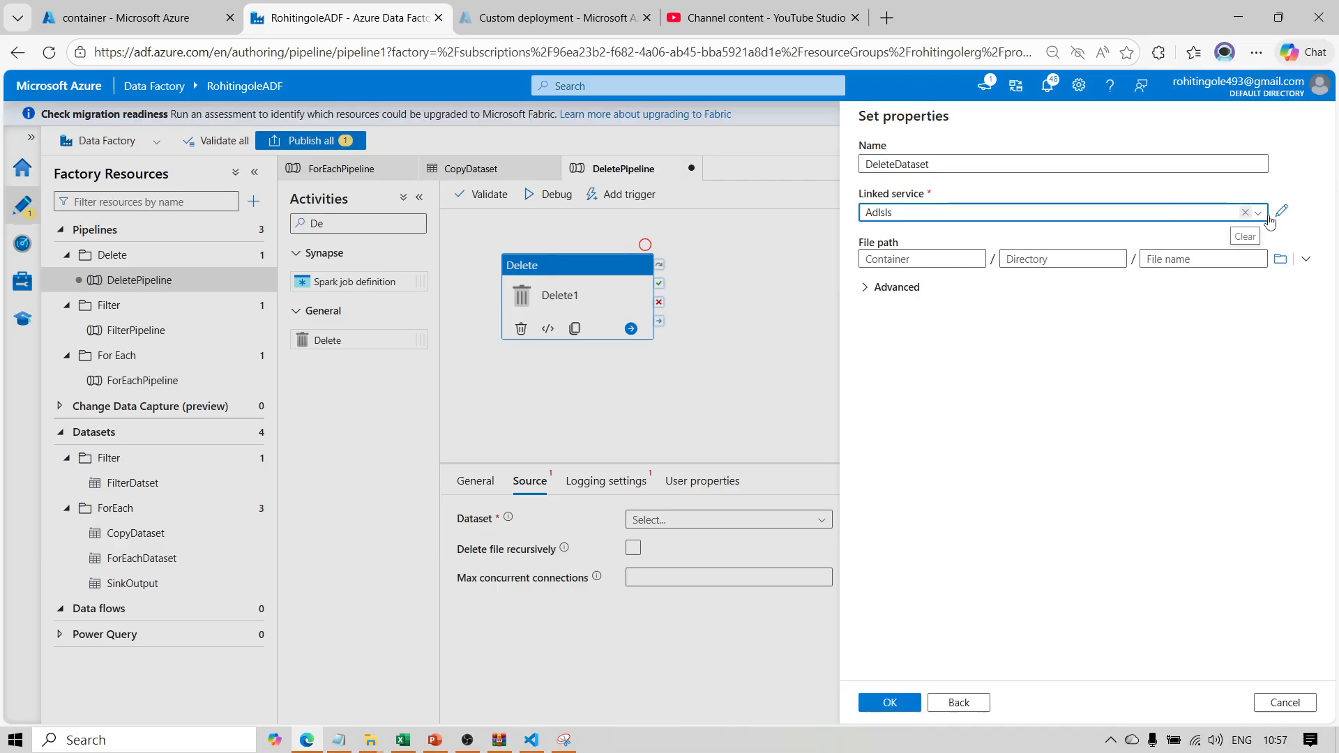
- Review the connection settings of the Adlsls linked service without changing them
click(1281, 215)
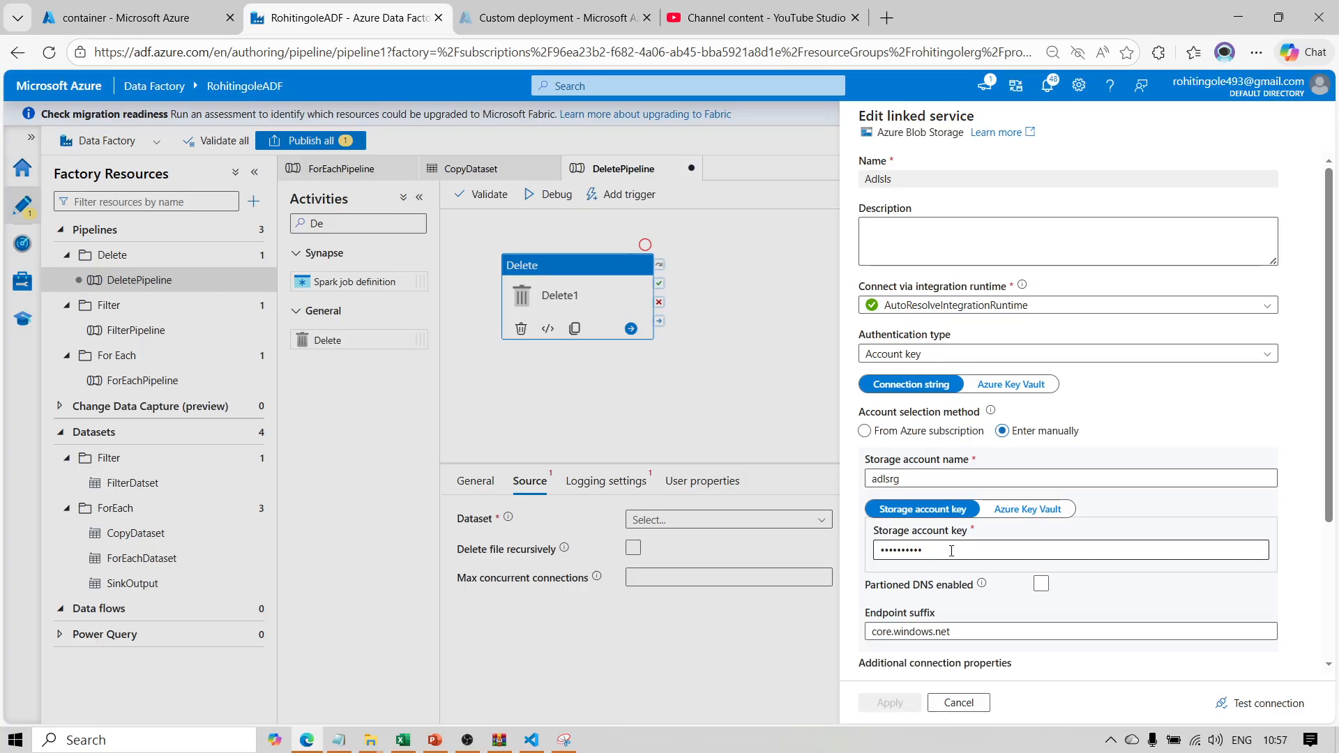
click(1041, 582)
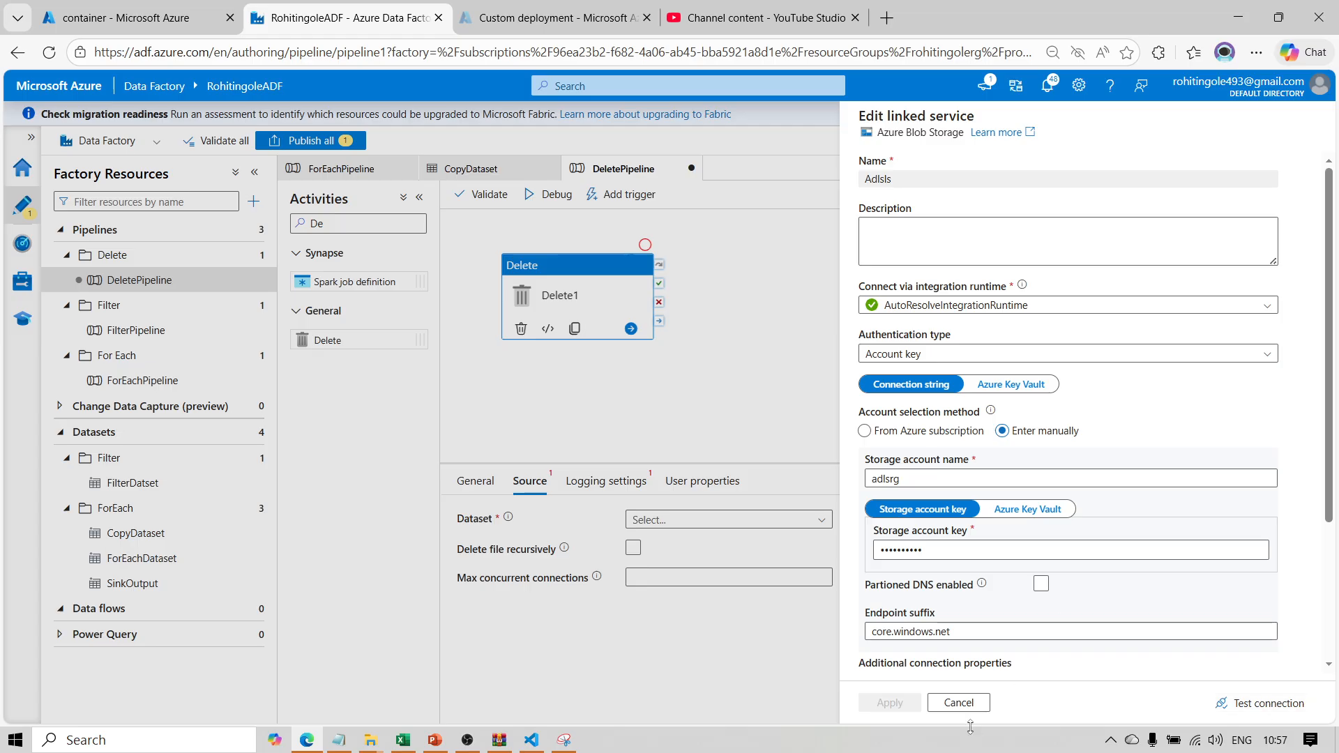
click(959, 702)
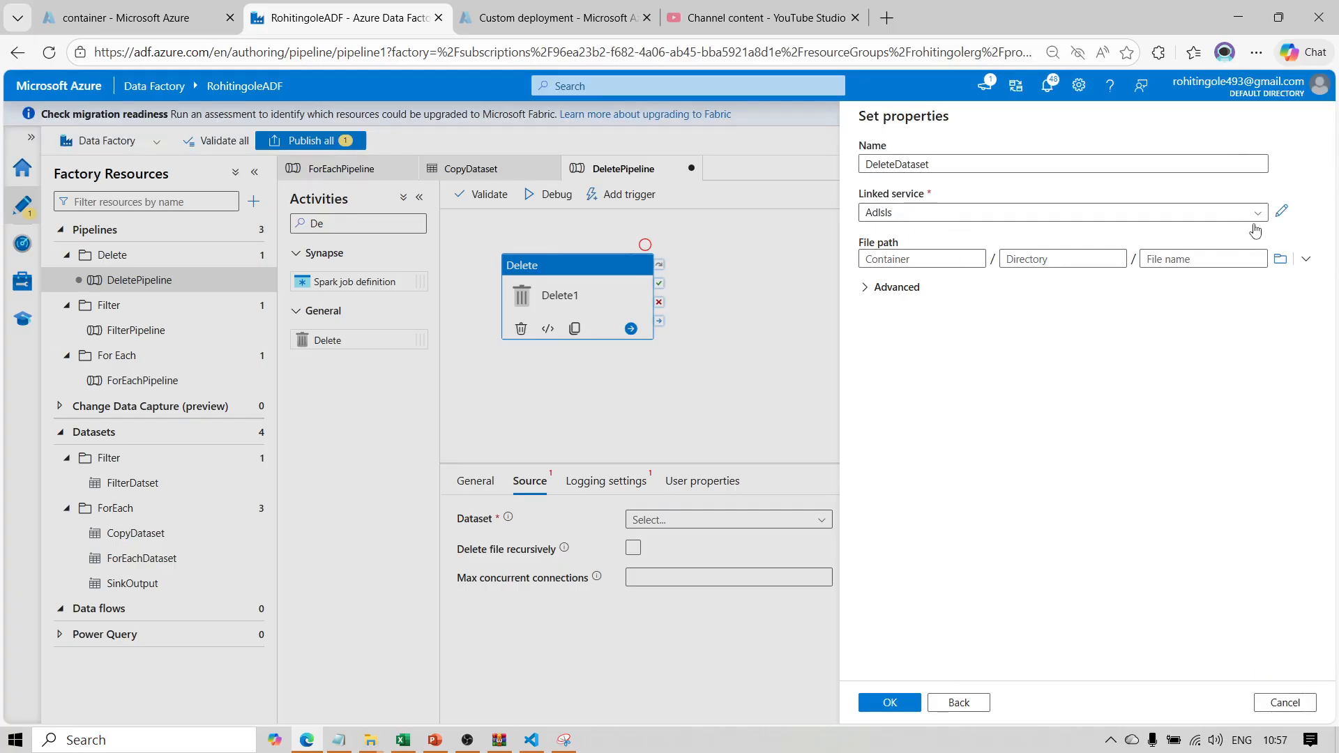
- Set the dataset's file path to US Sales.csv in the SinkOuput folder of container
click(1281, 258)
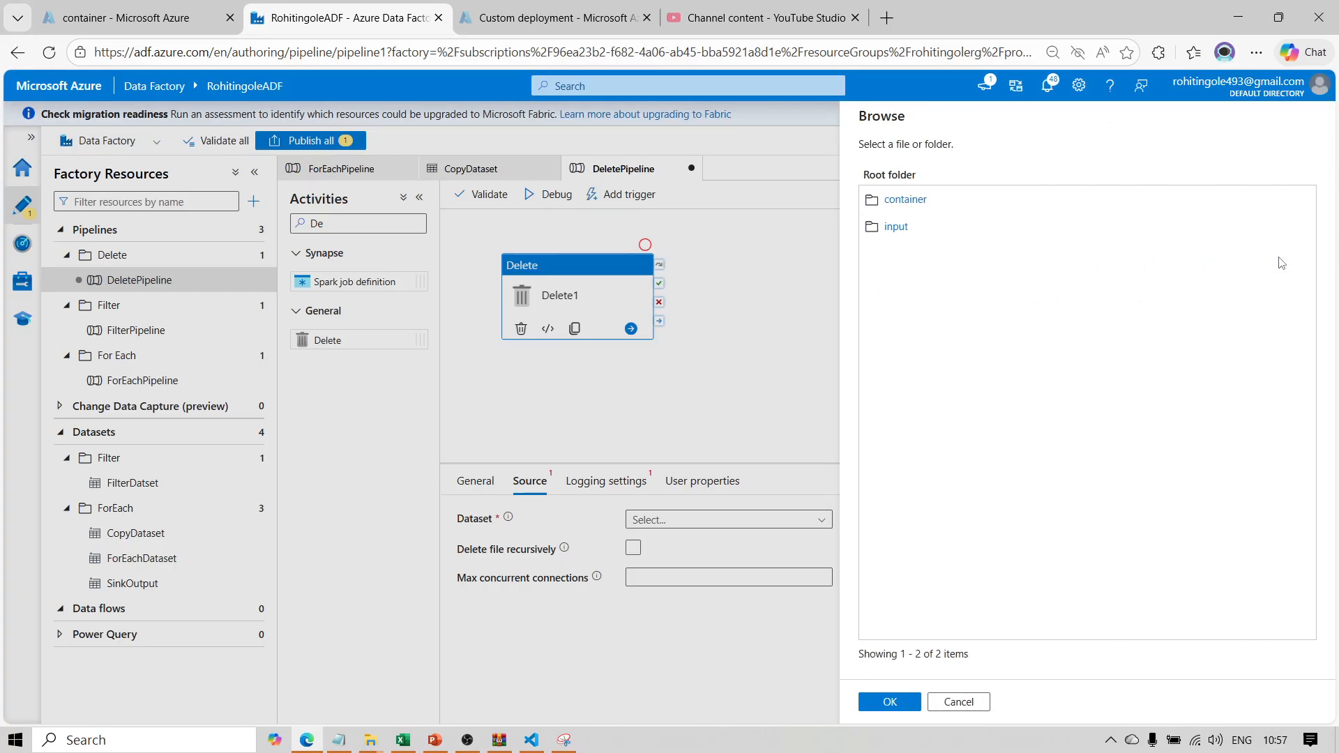
click(907, 199)
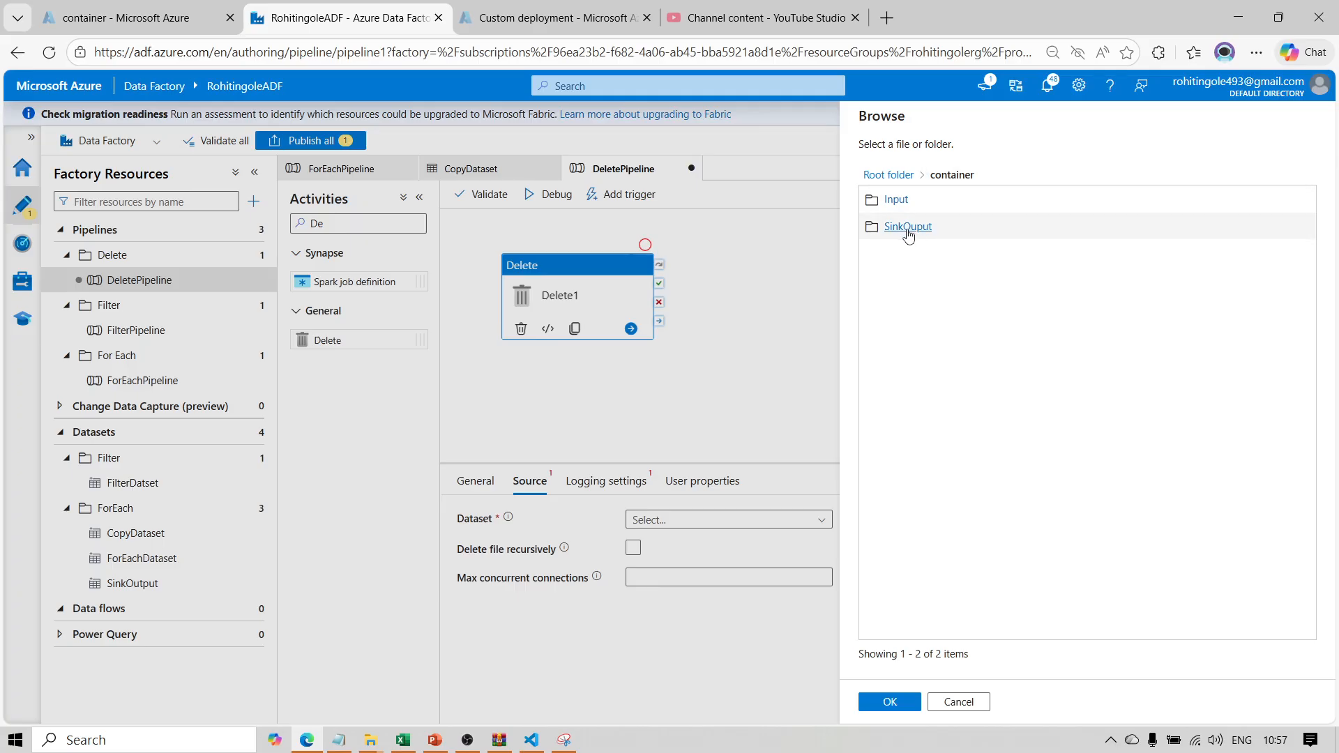
click(907, 227)
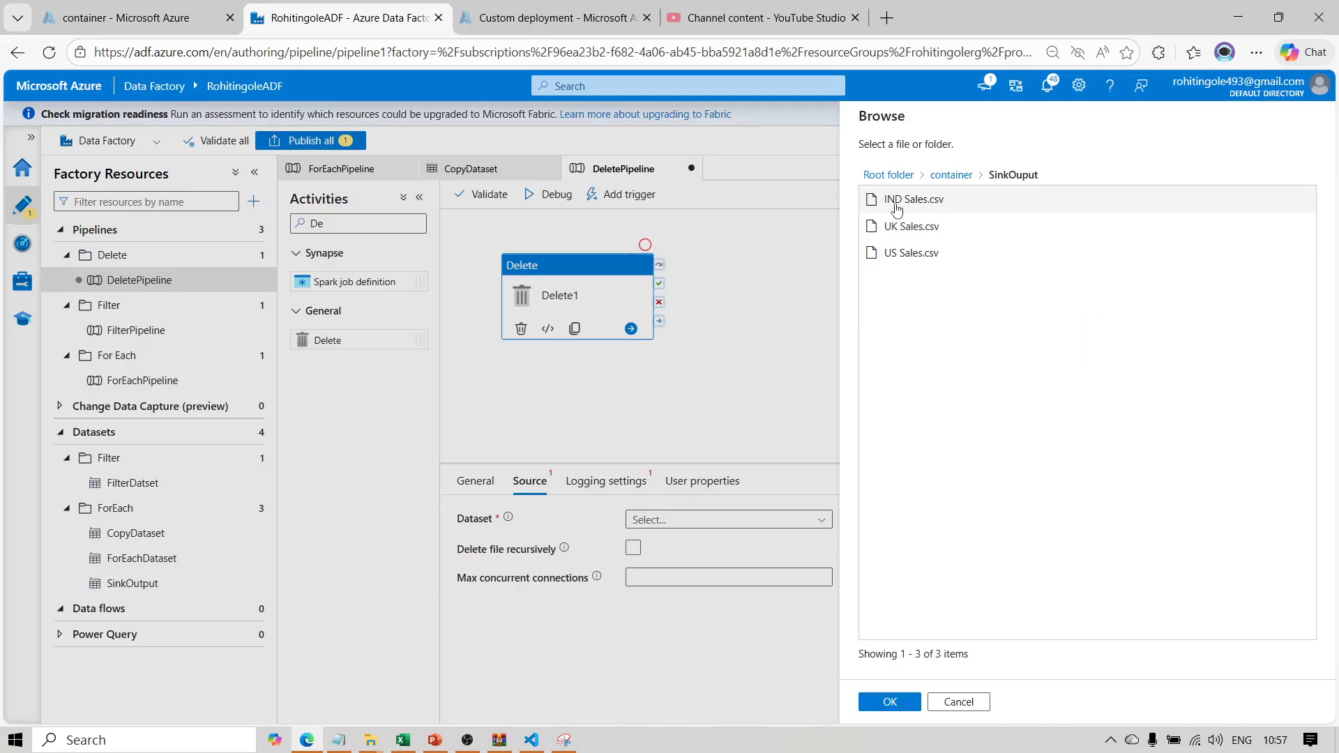
click(900, 256)
click(890, 701)
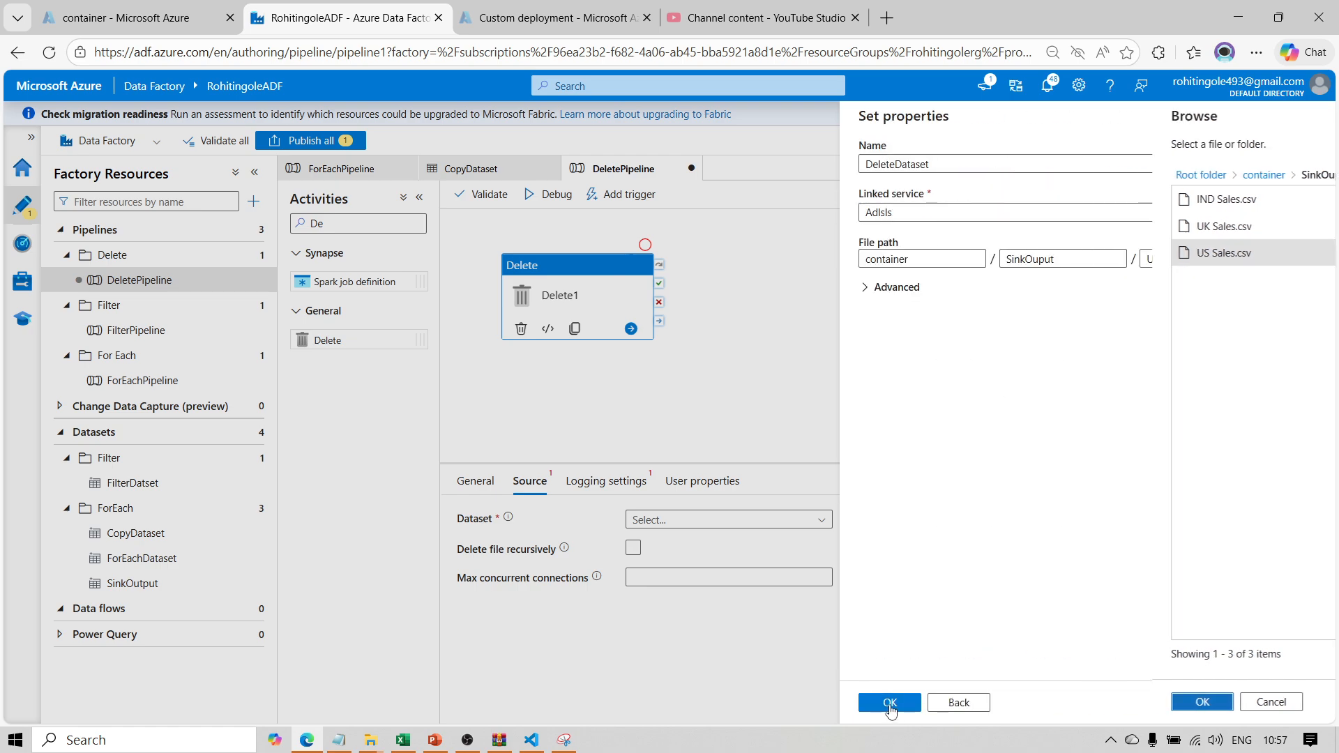
- Examine the contents of US Sales.csv from the SinkOuput folder in the Azure portal's container page
click(118, 15)
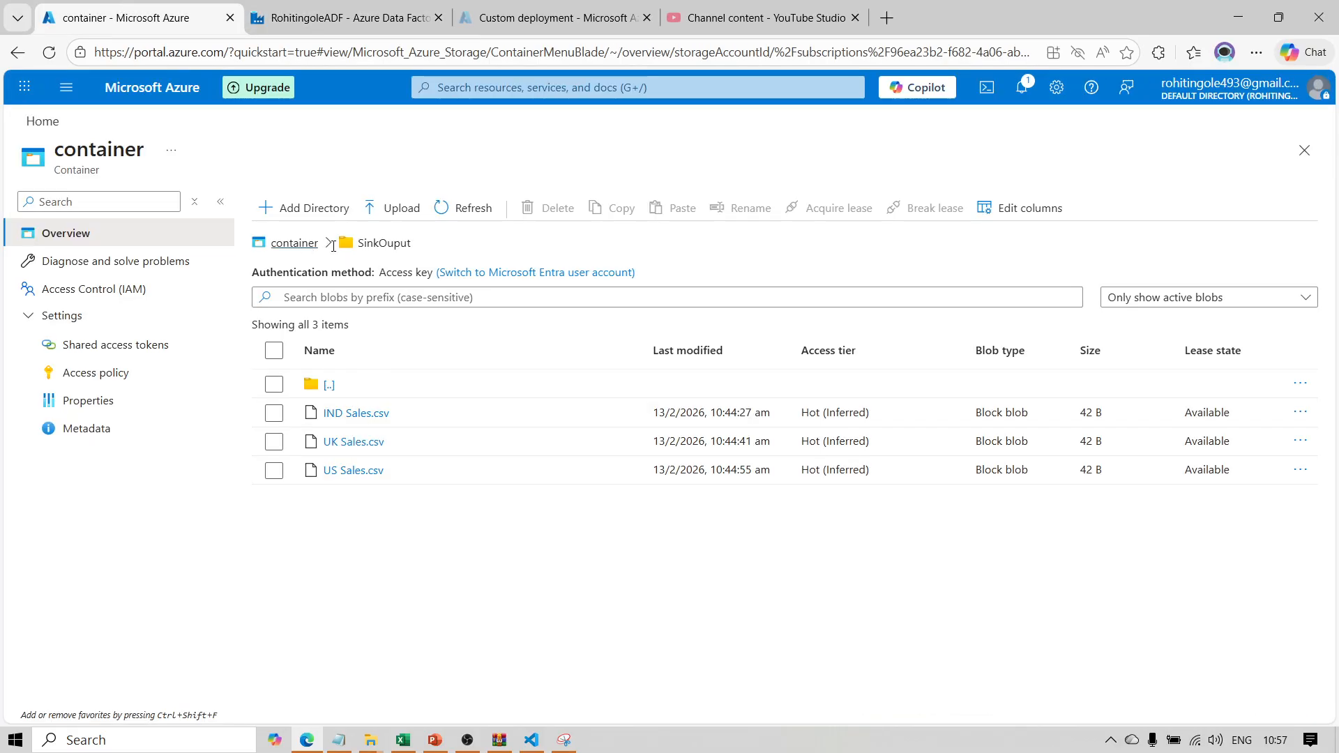
click(352, 471)
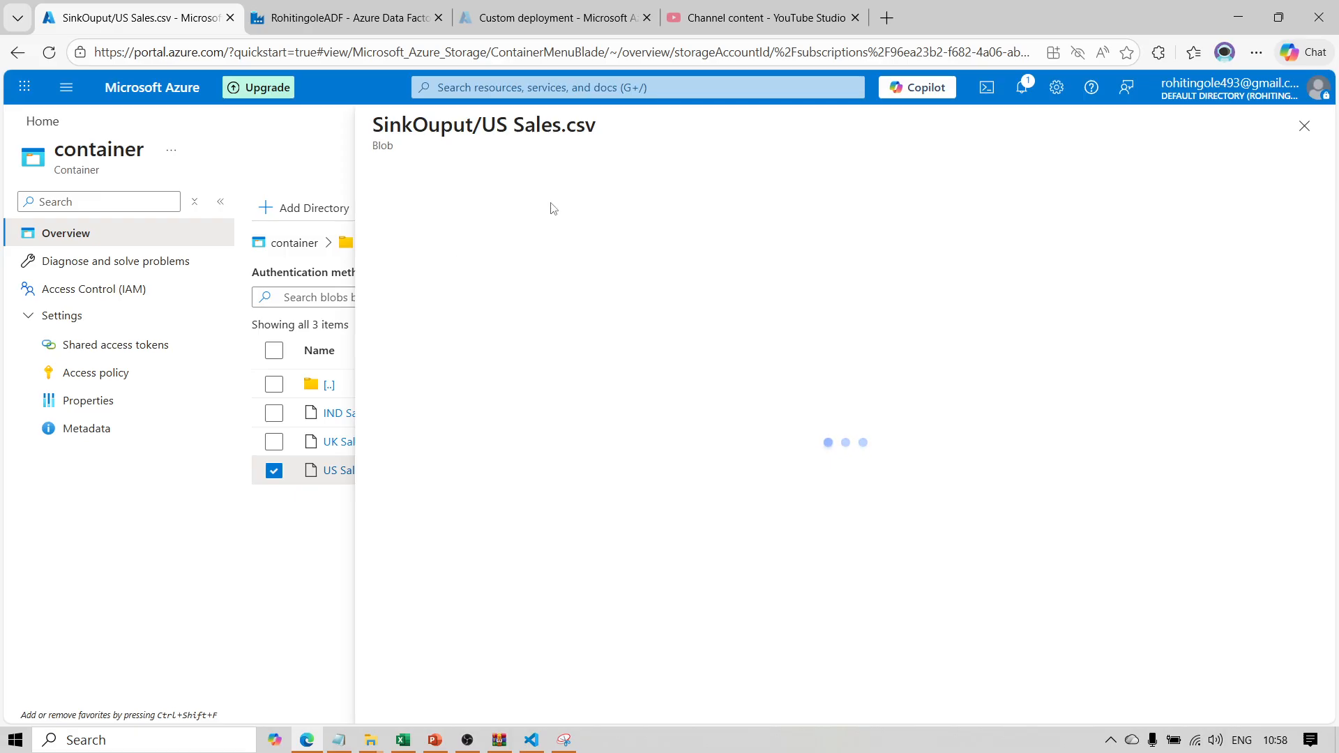
click(607, 218)
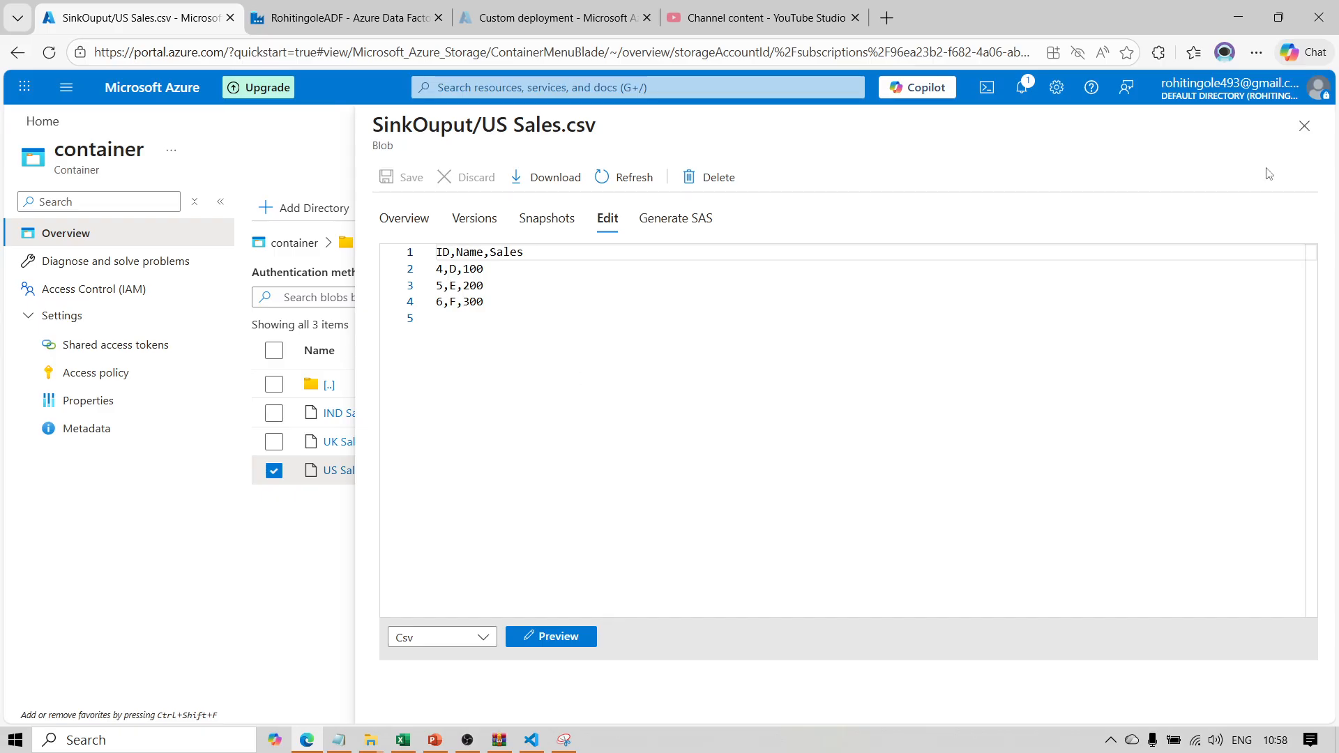
click(1303, 125)
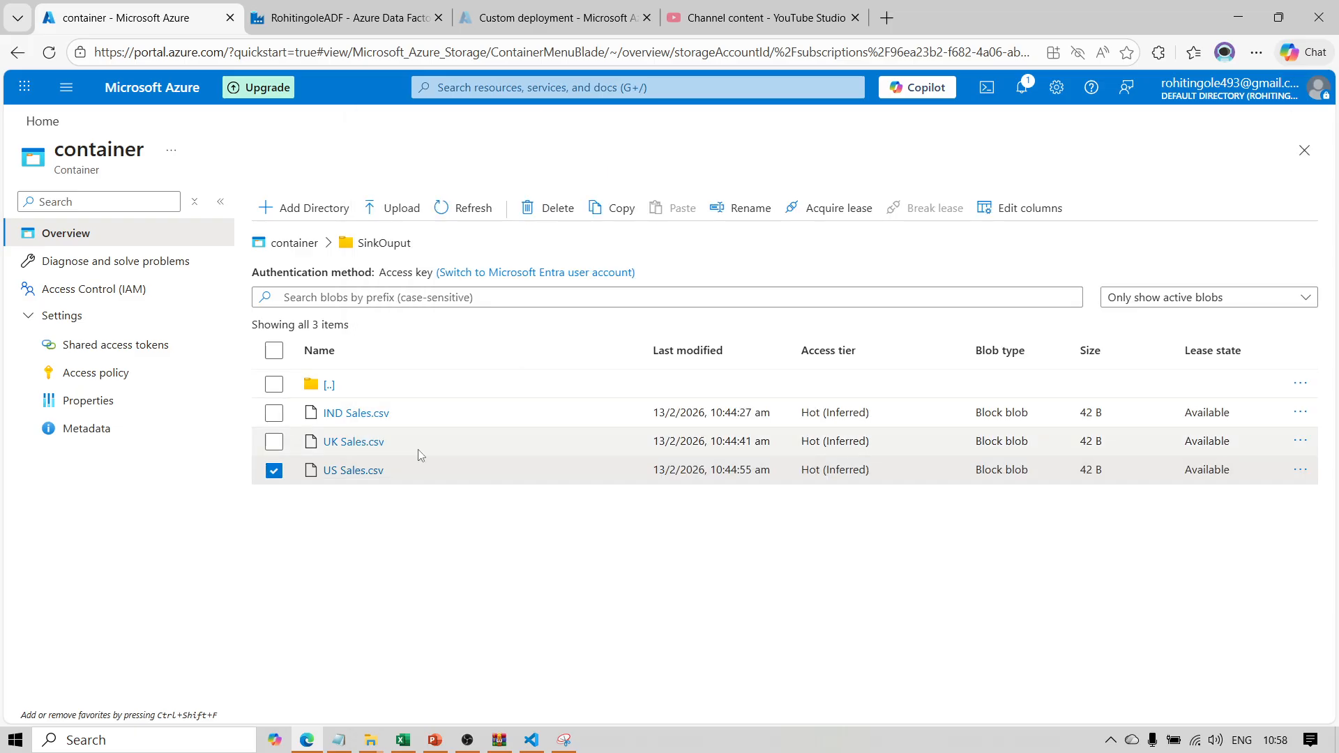
- Switch back to Azure Data Factory and finish creating DeleteDataset as the Delete activity's source dataset
click(305, 10)
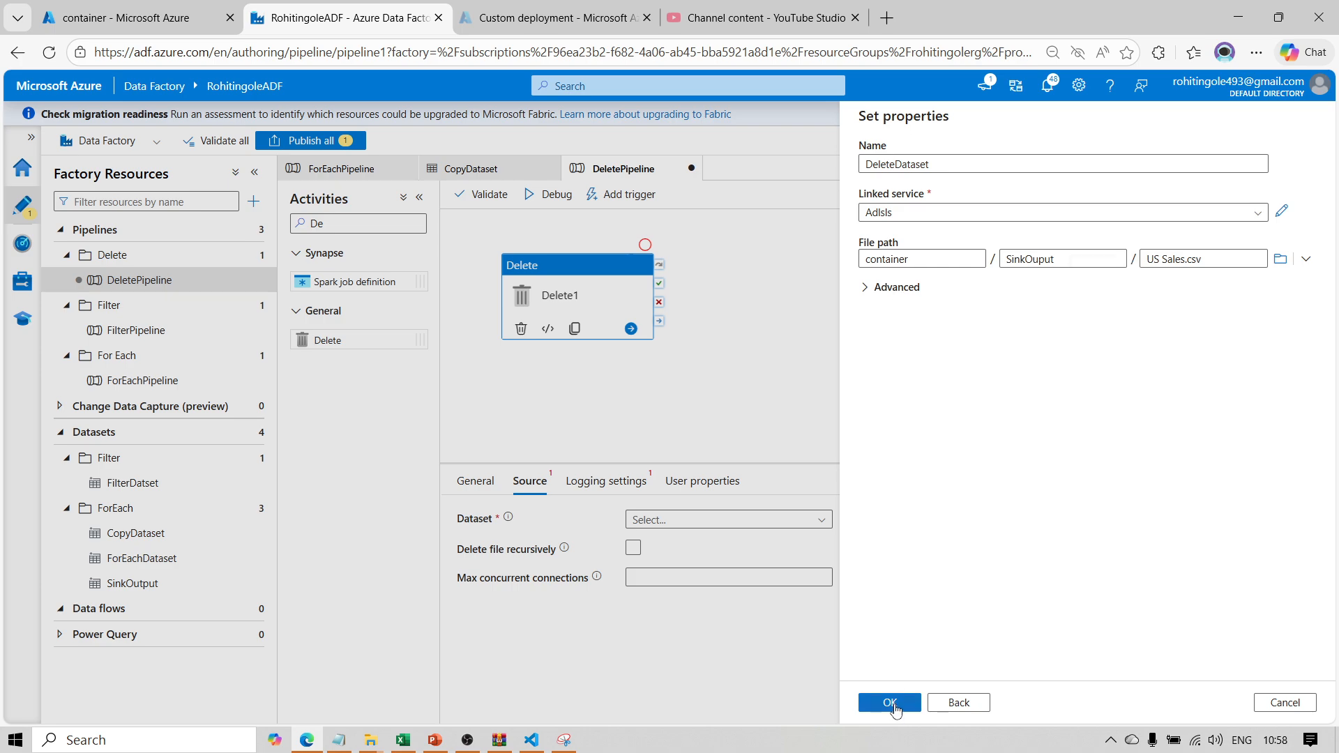
click(898, 289)
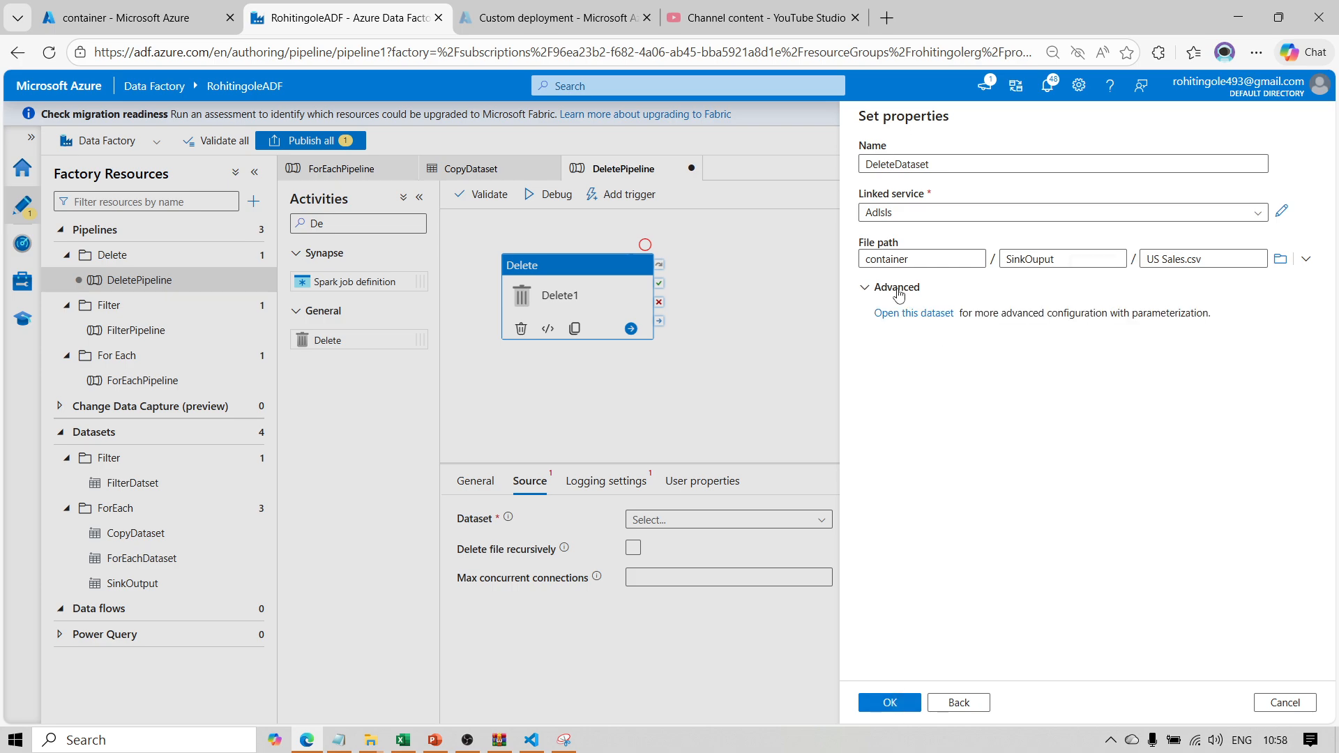
click(899, 294)
click(901, 701)
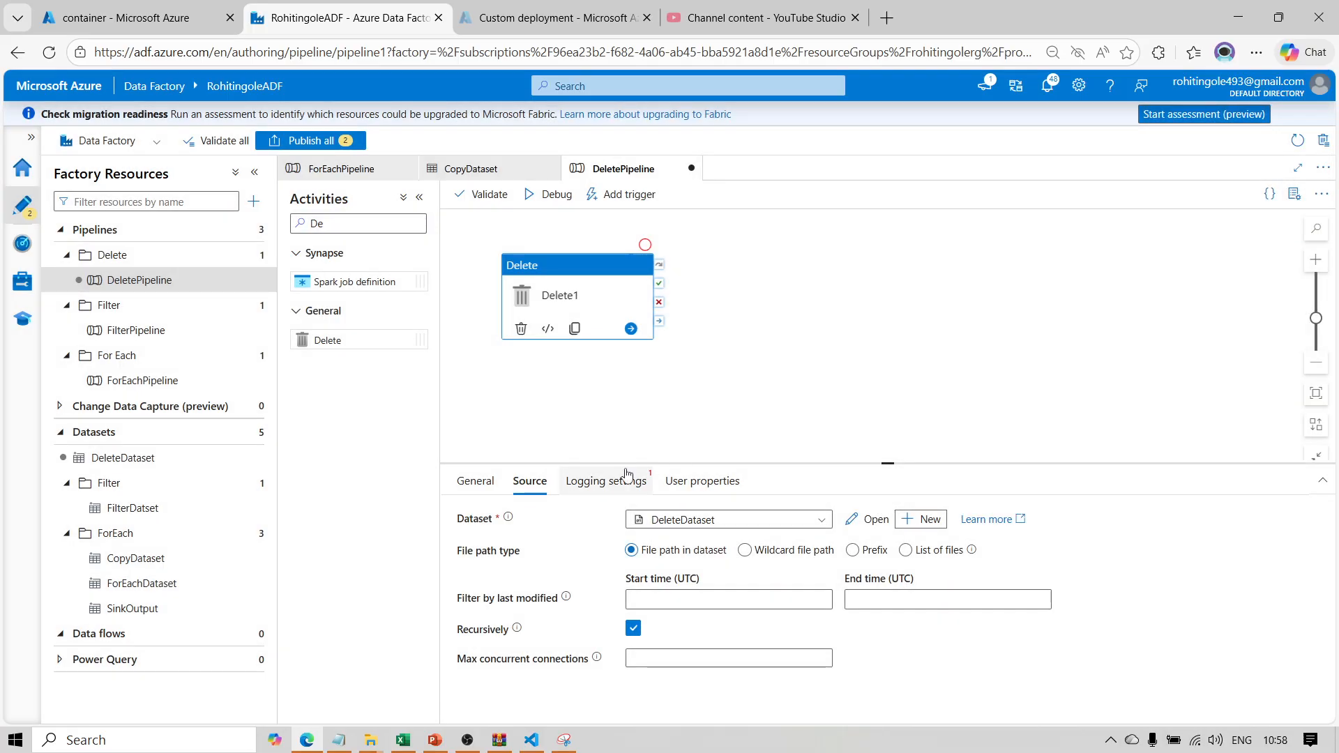
- Disable logging for the Delete1 activity after checking its logging account linked service options
click(606, 481)
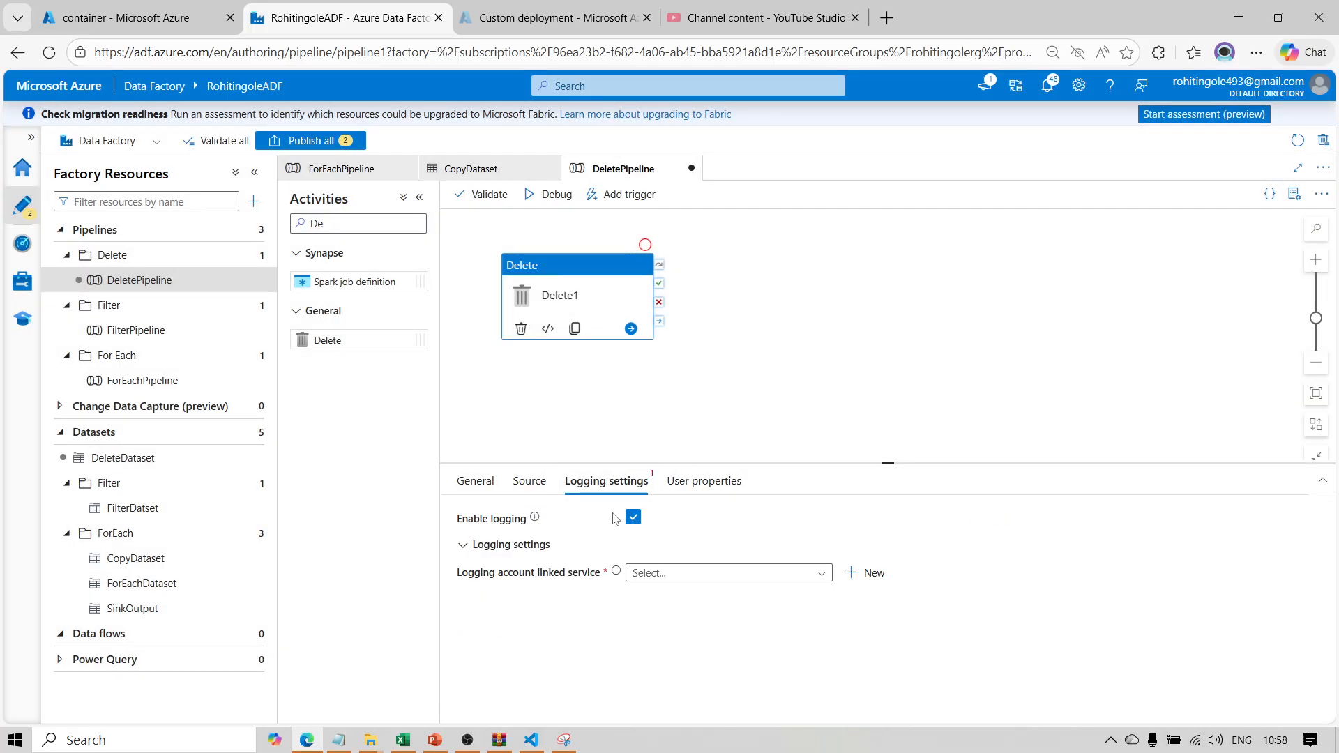
click(655, 573)
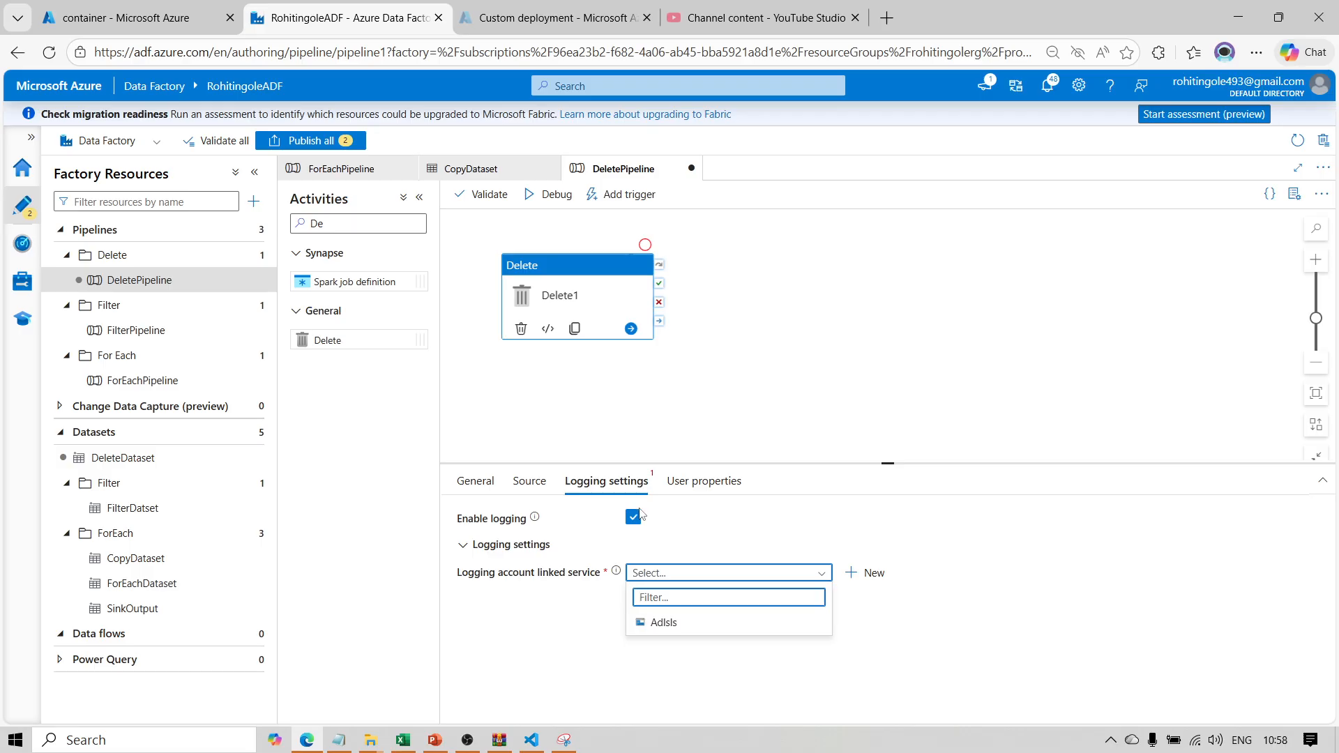
mouse_move(637, 519)
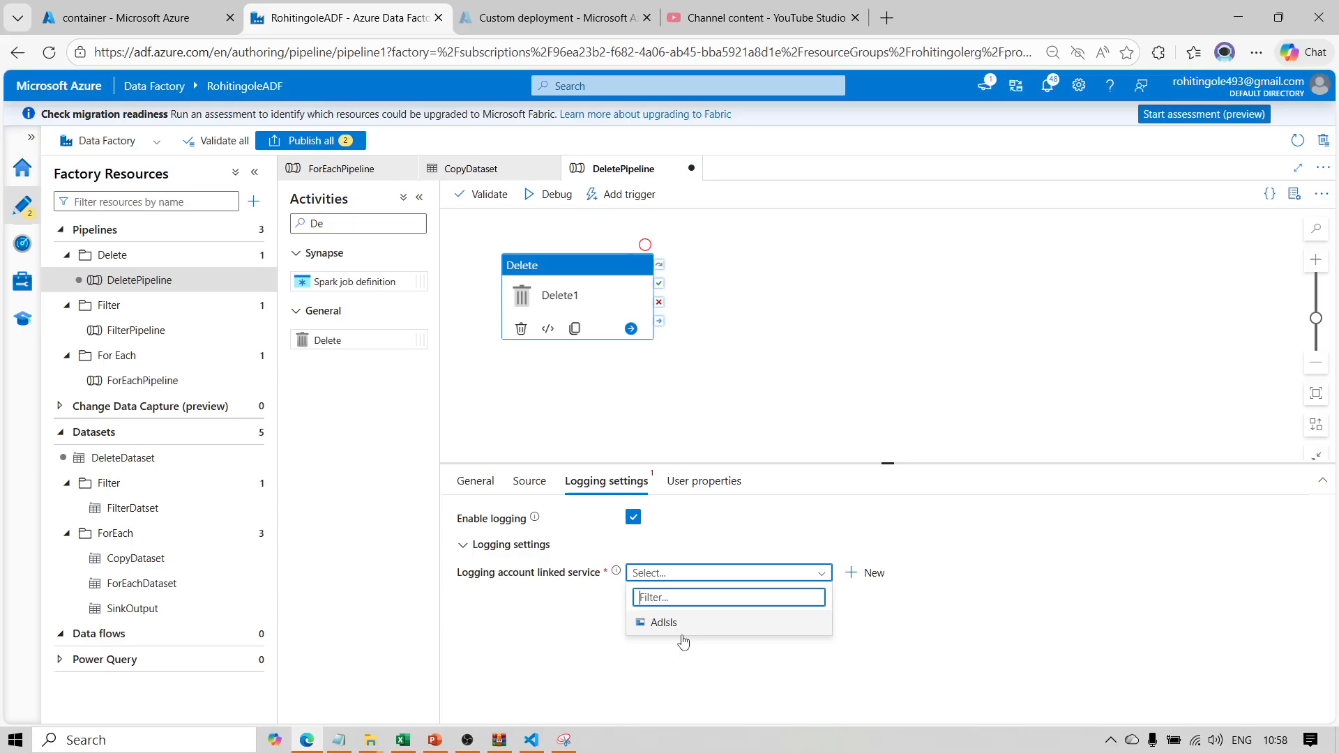
click(634, 517)
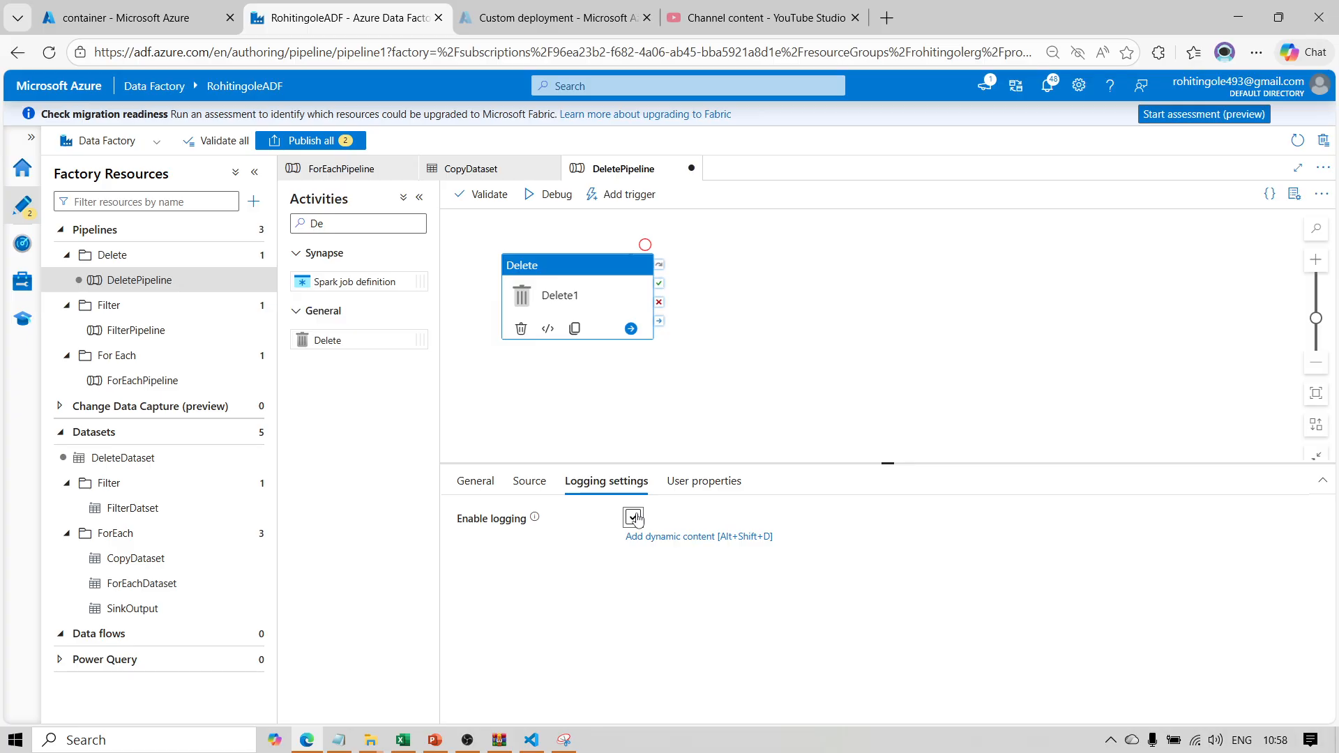
click(635, 518)
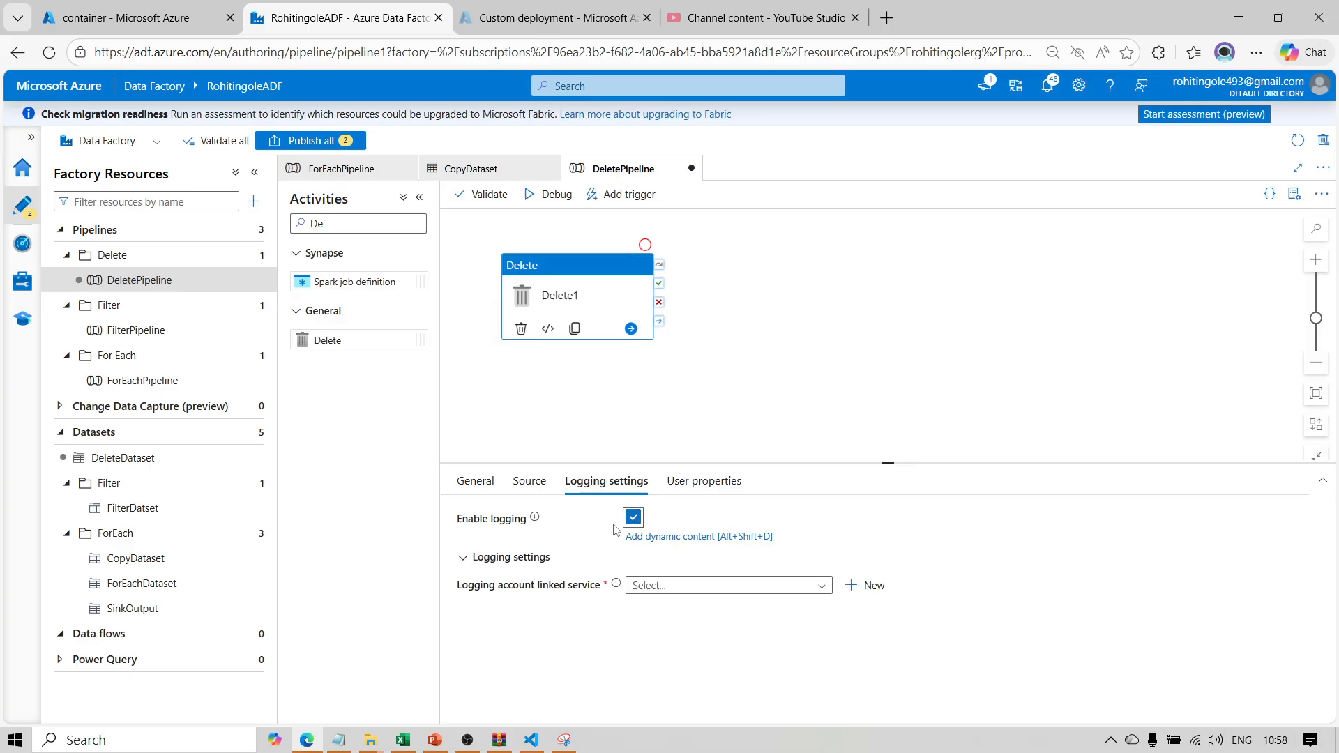
click(669, 581)
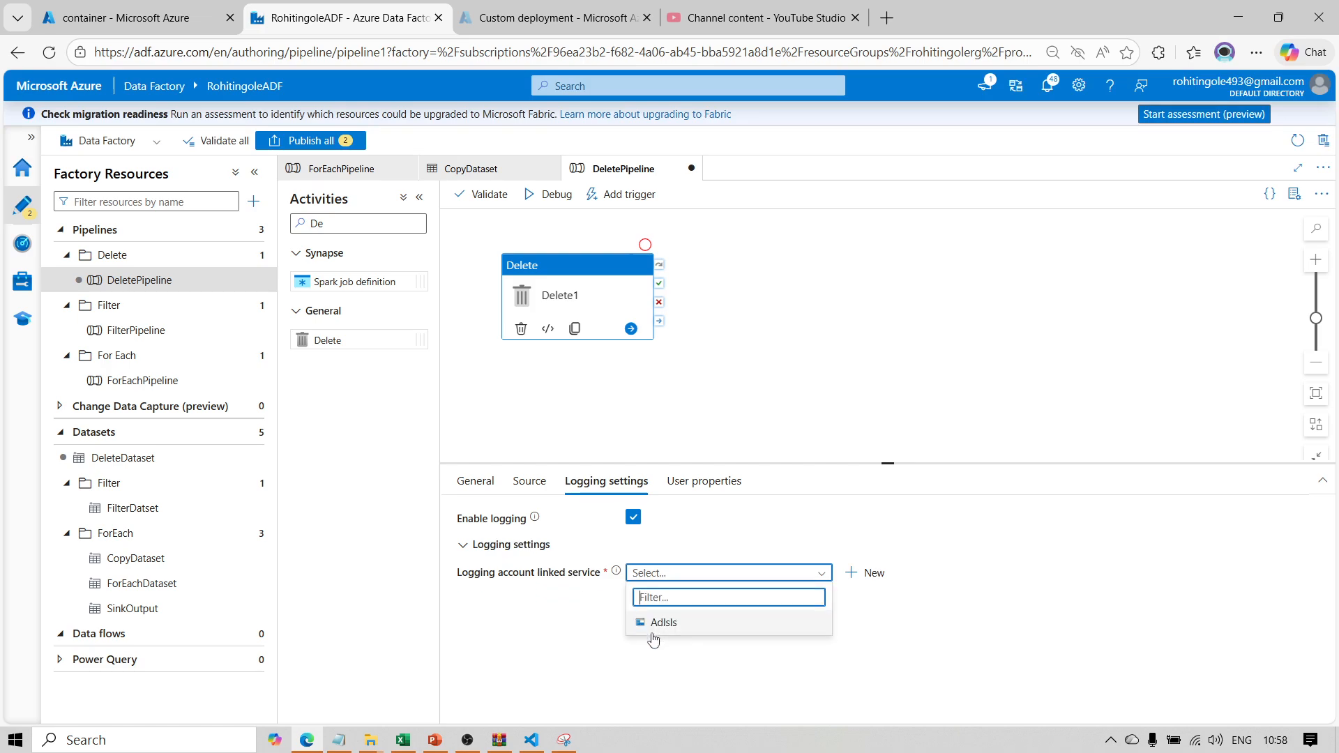
click(640, 518)
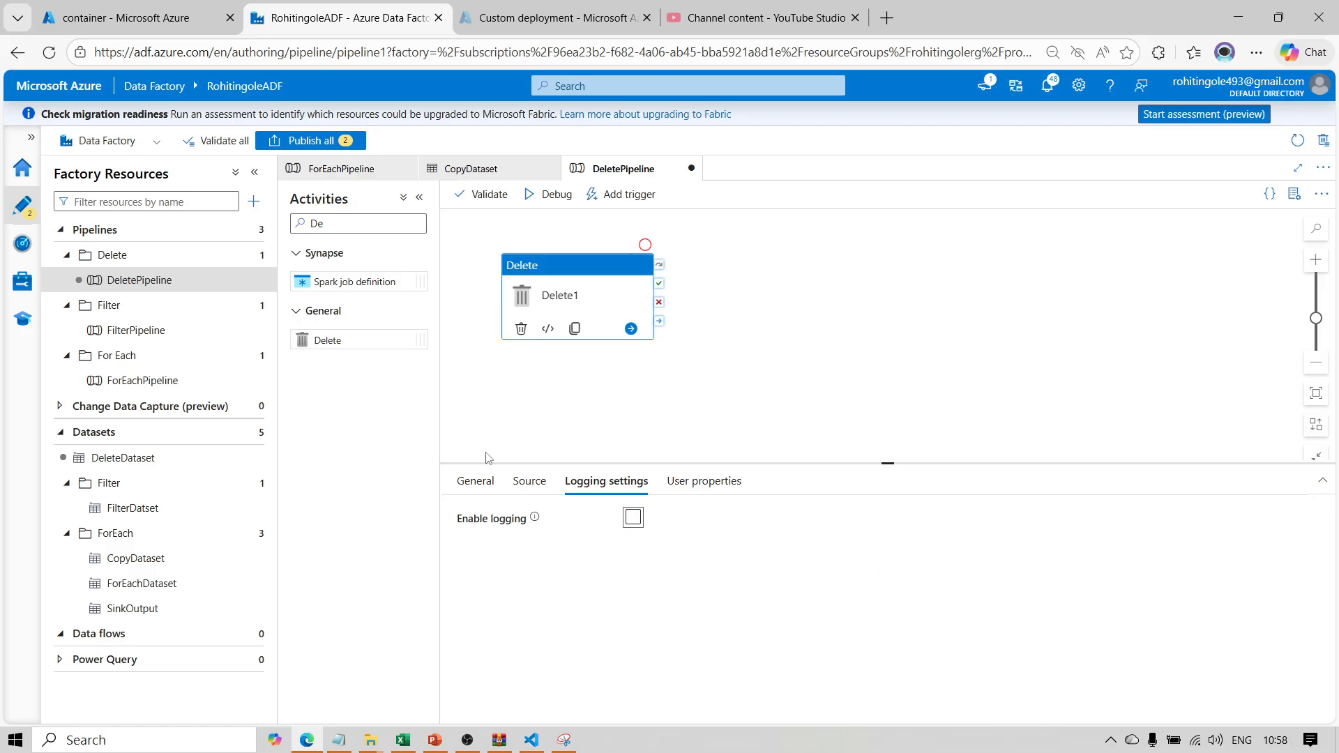
- Check the Delete1 activity's source settings and move the activity nearer the middle of the pipeline canvas
click(529, 480)
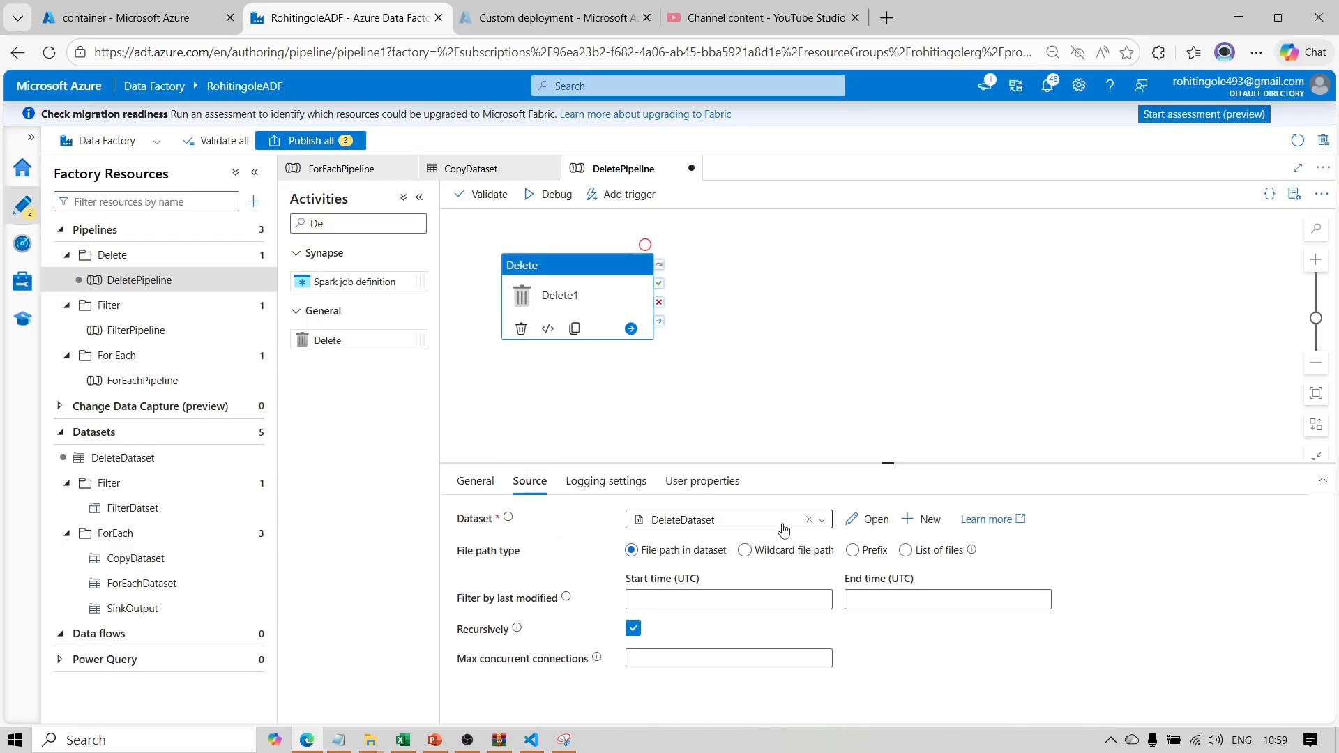
click(730, 315)
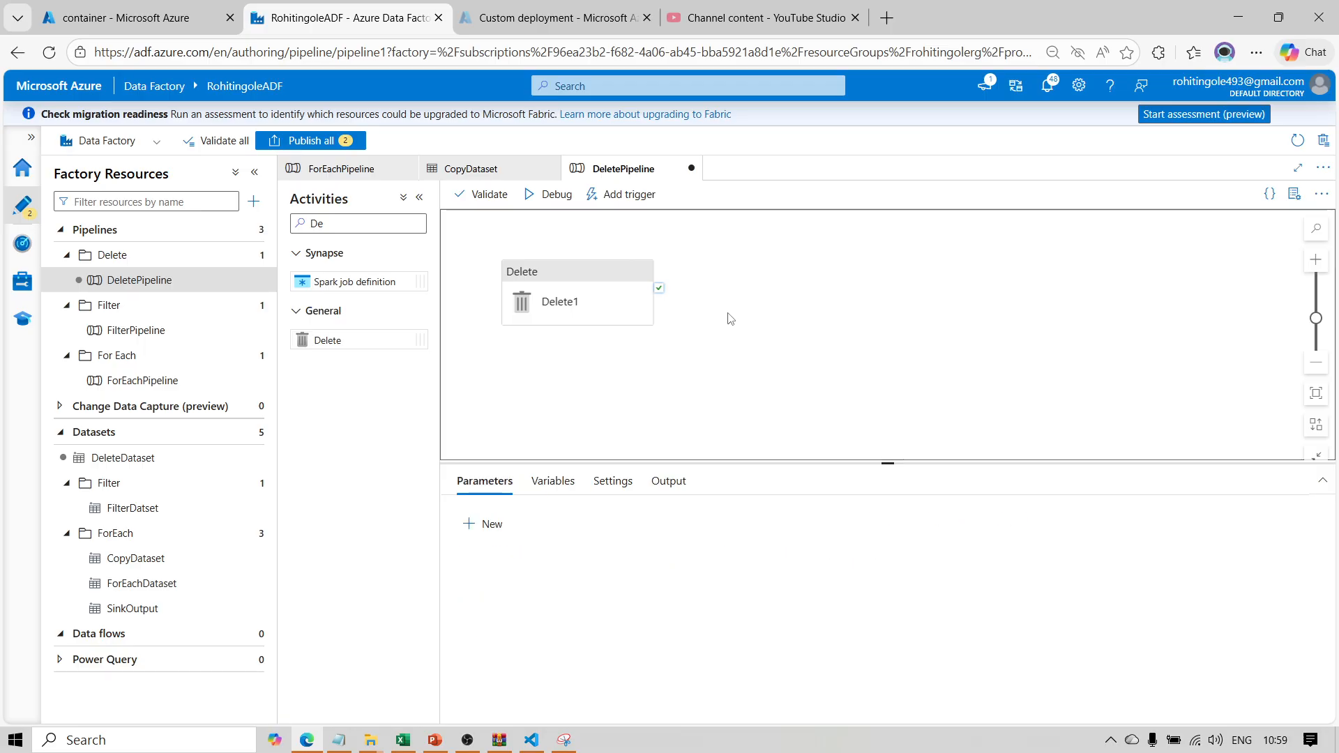
drag(589, 273, 713, 303)
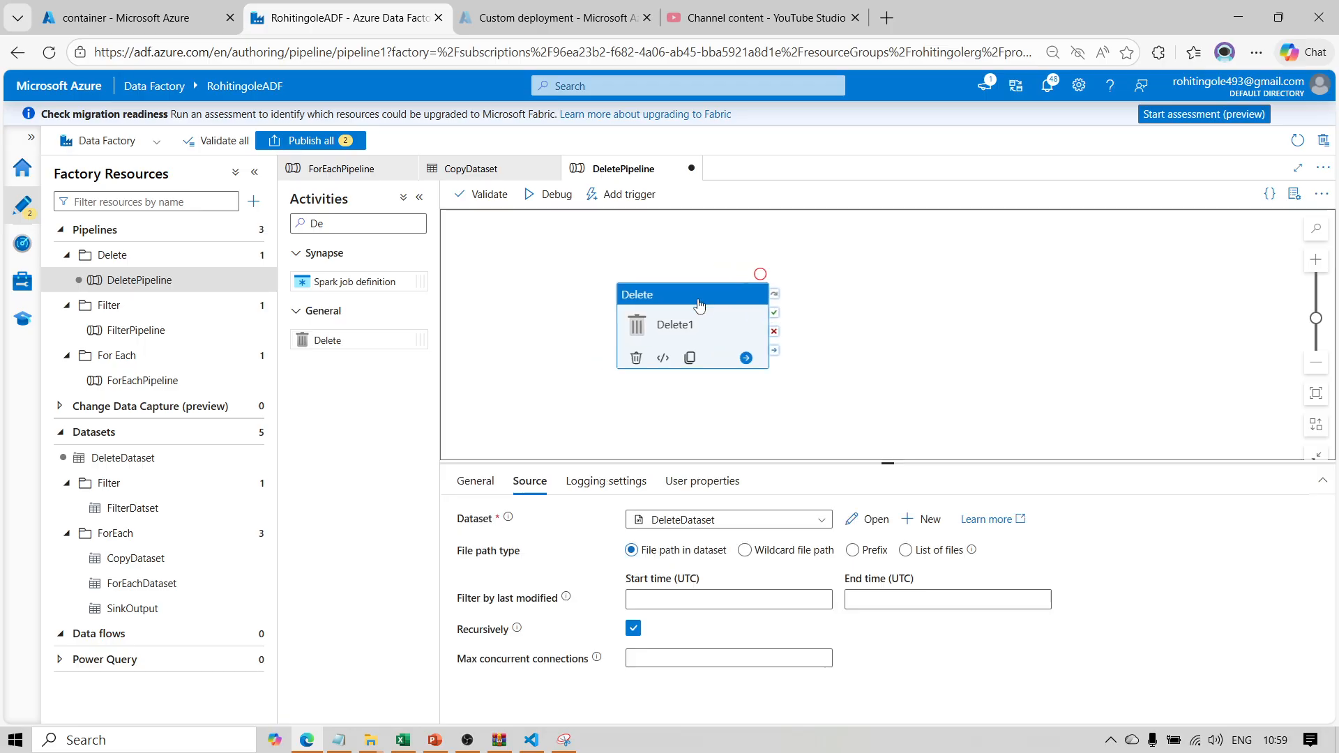
- Run DeletePipeline in debug mode, refresh its run status and review the Delete1 activity's output
click(553, 197)
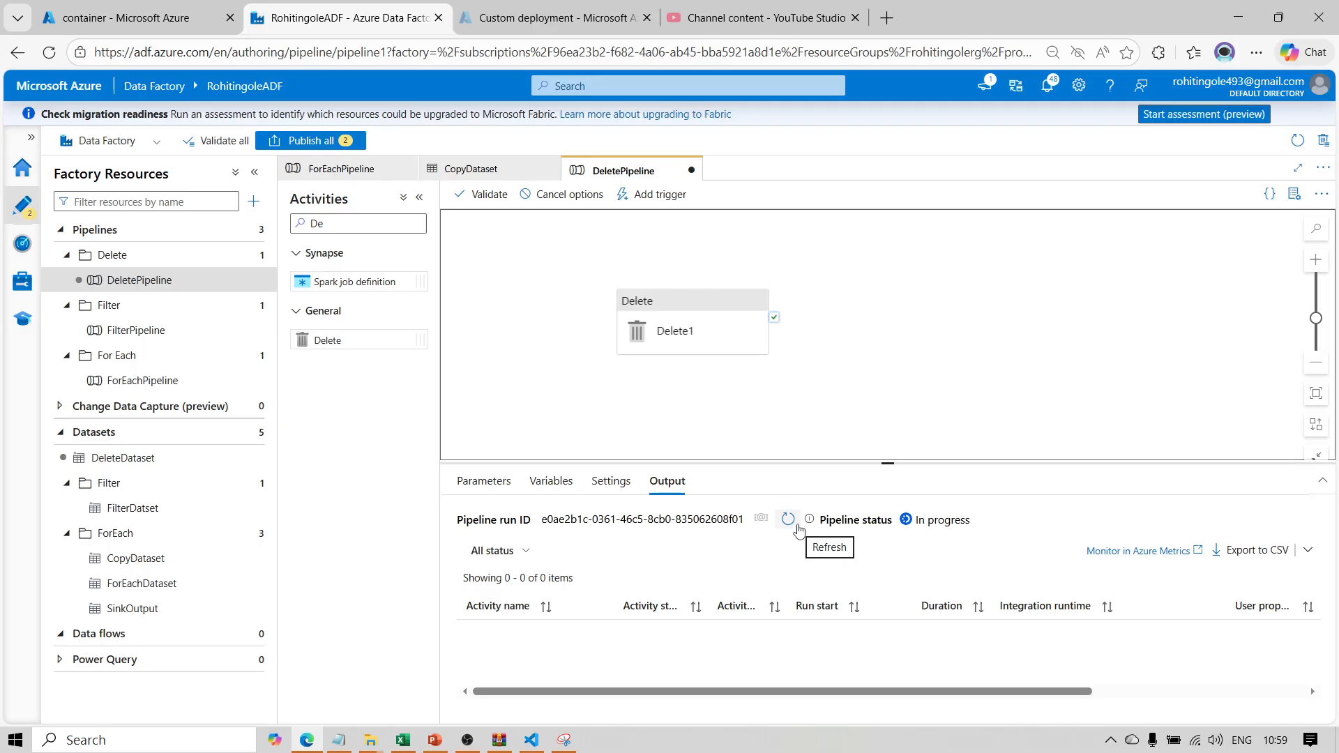
click(791, 524)
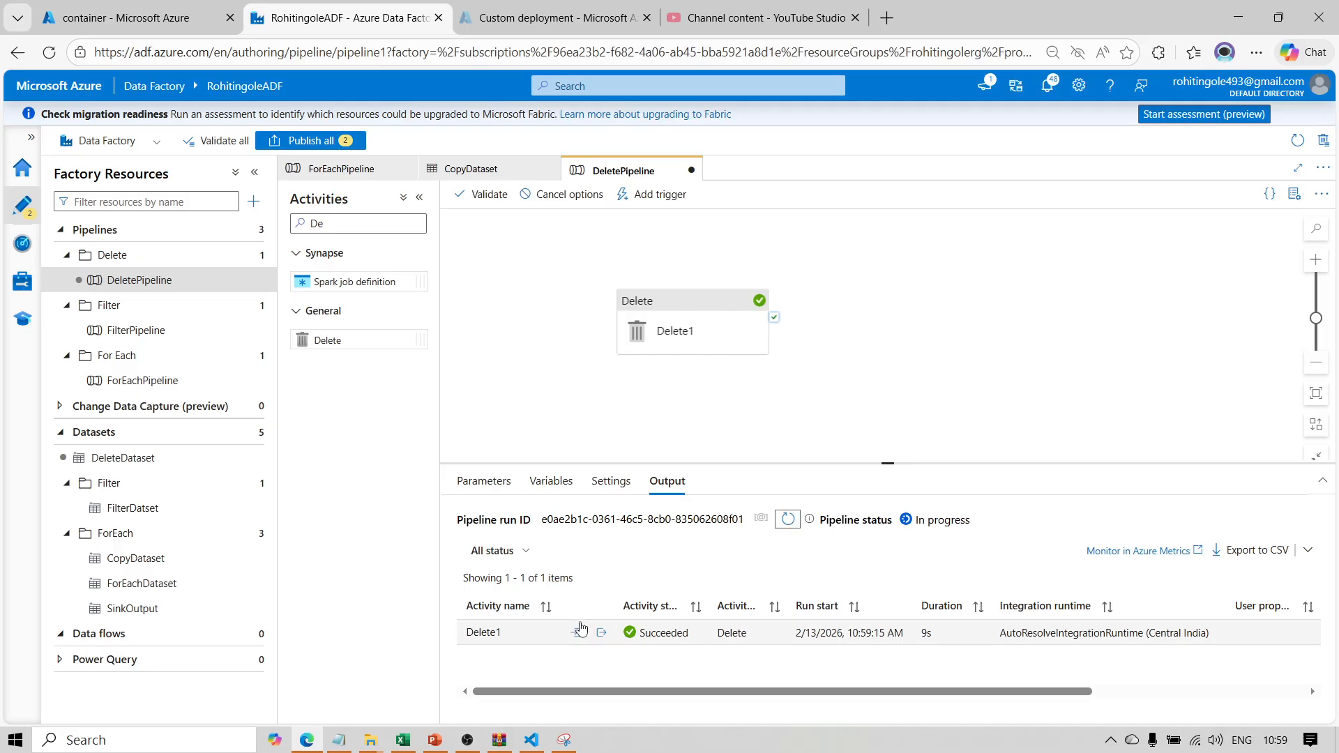
click(596, 636)
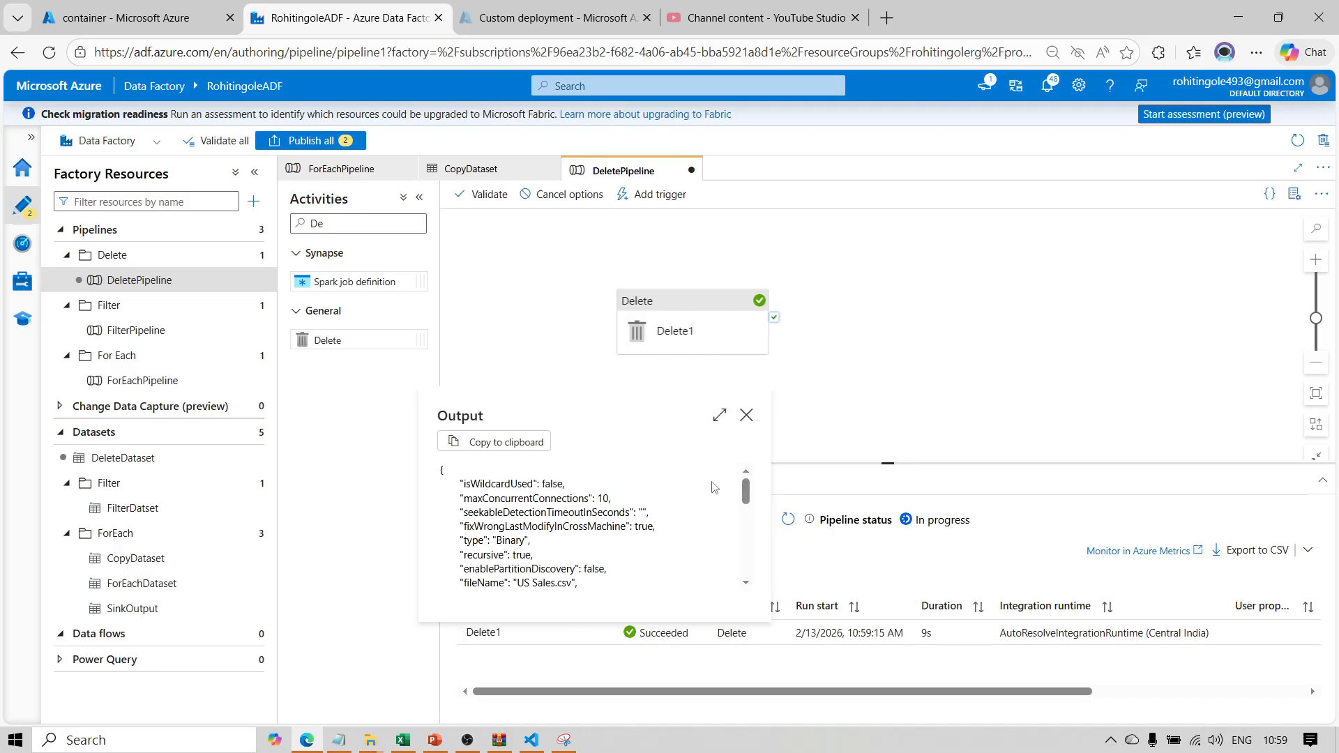
drag(745, 492, 744, 575)
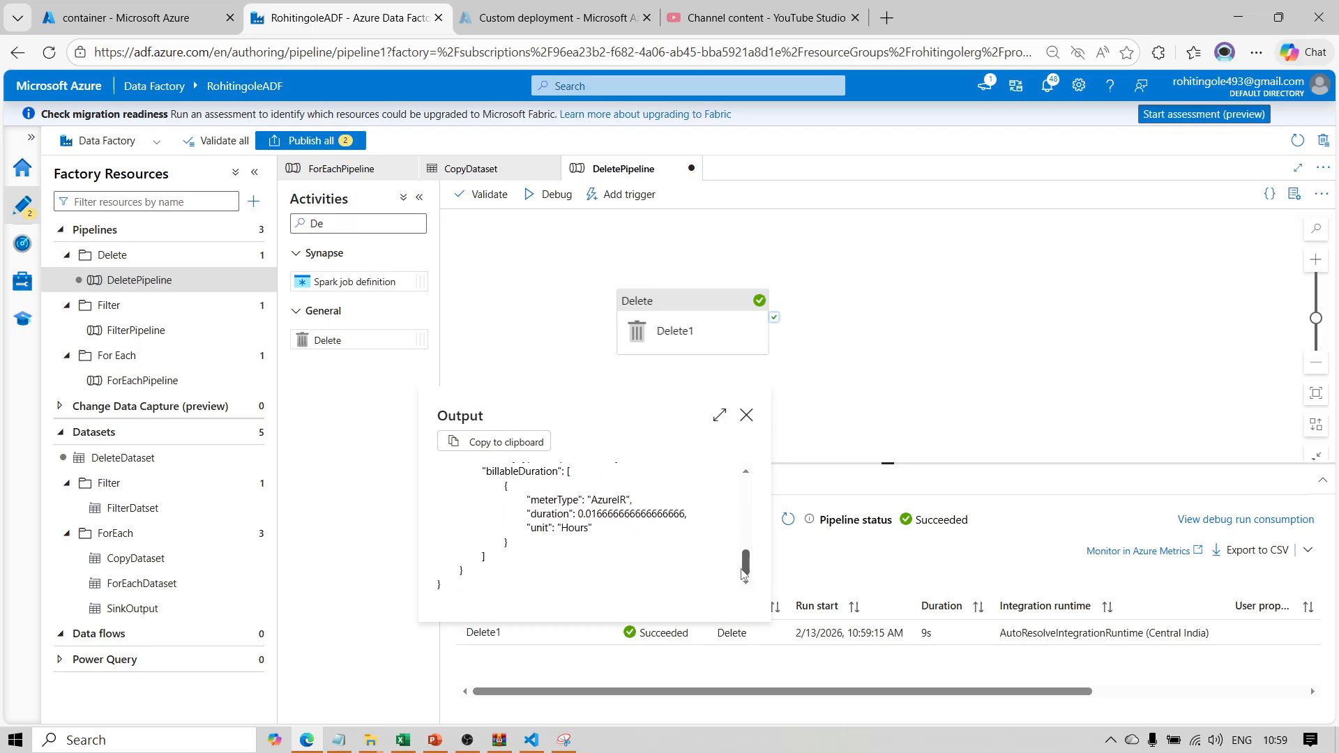
click(752, 421)
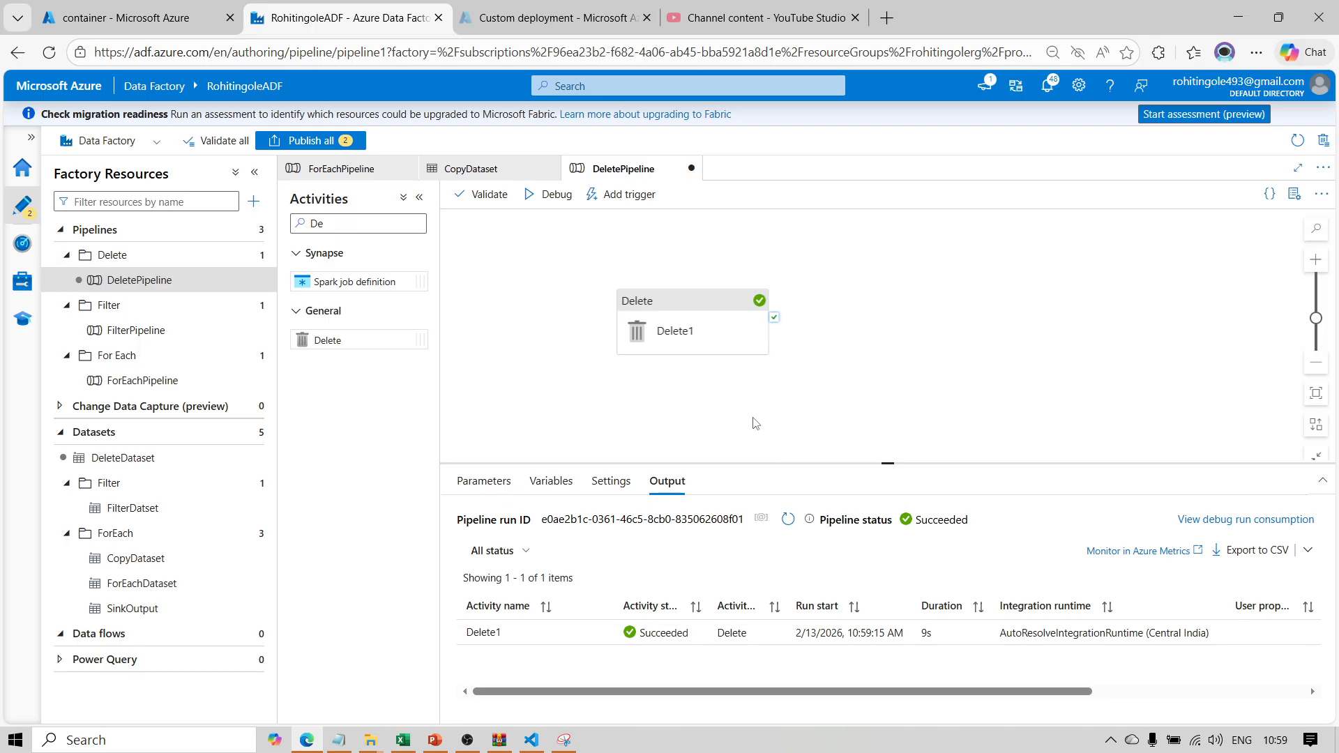
- Reload the container page in the Azure portal and examine Delete1's run output again in Azure Data Factory
click(120, 6)
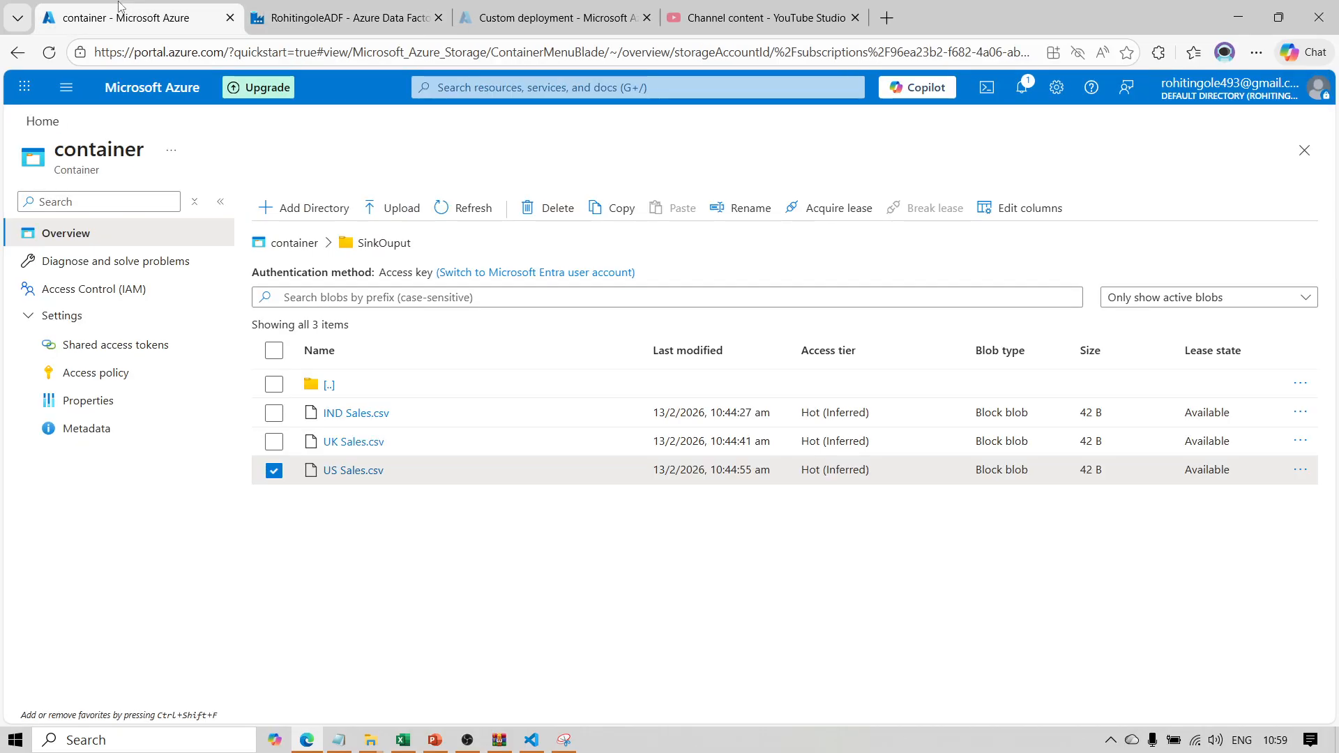
click(49, 58)
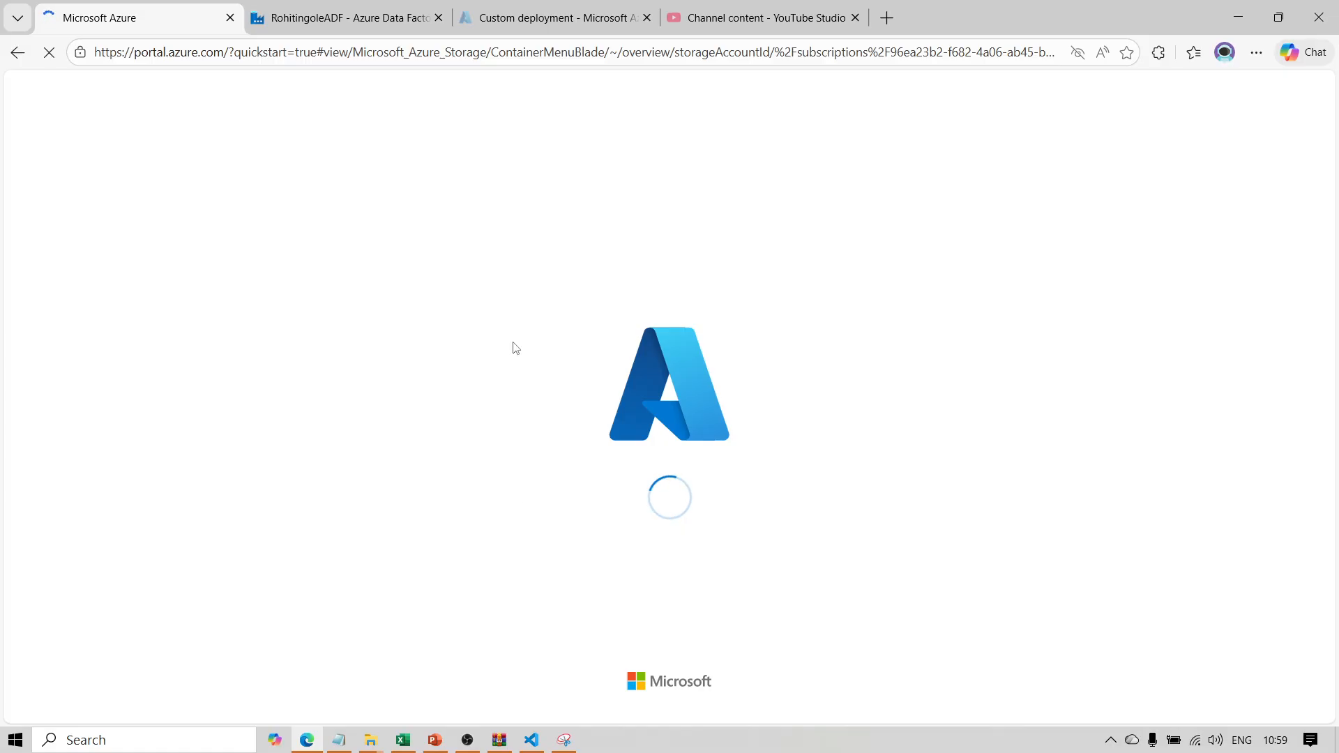
click(322, 7)
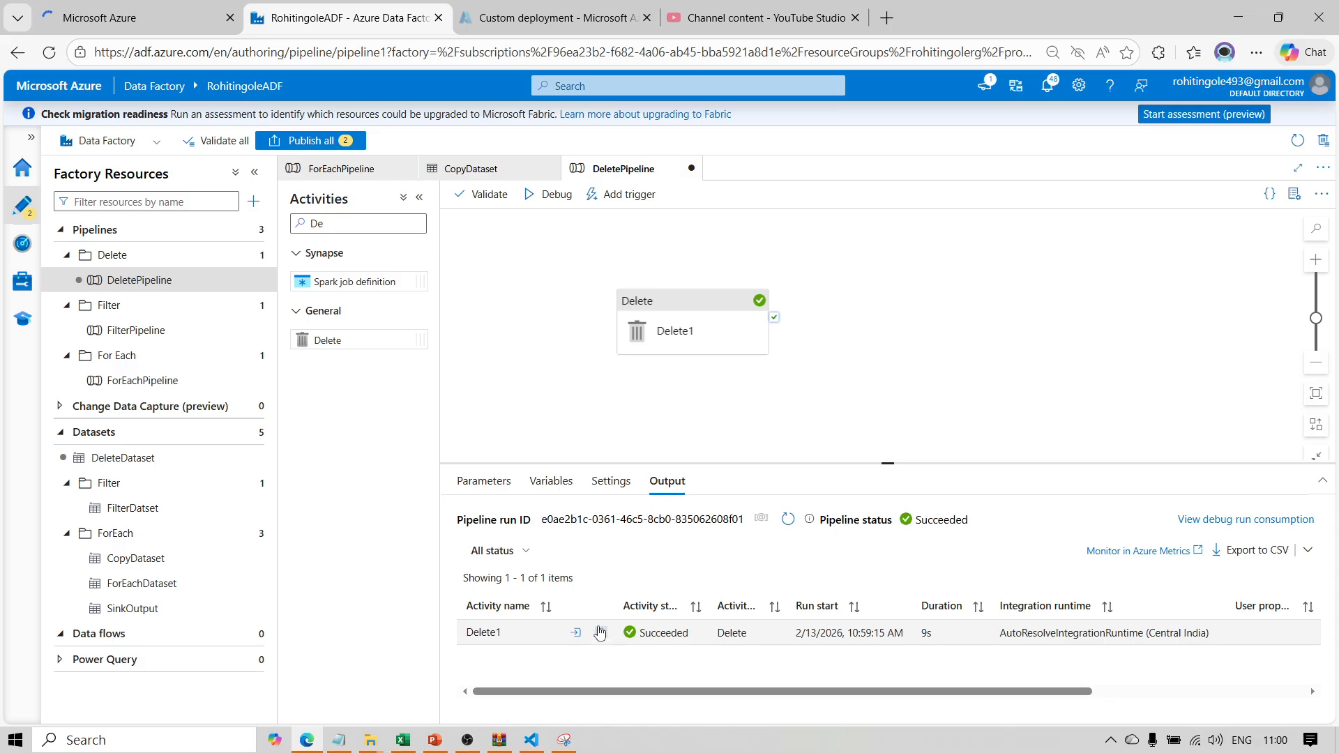
click(600, 633)
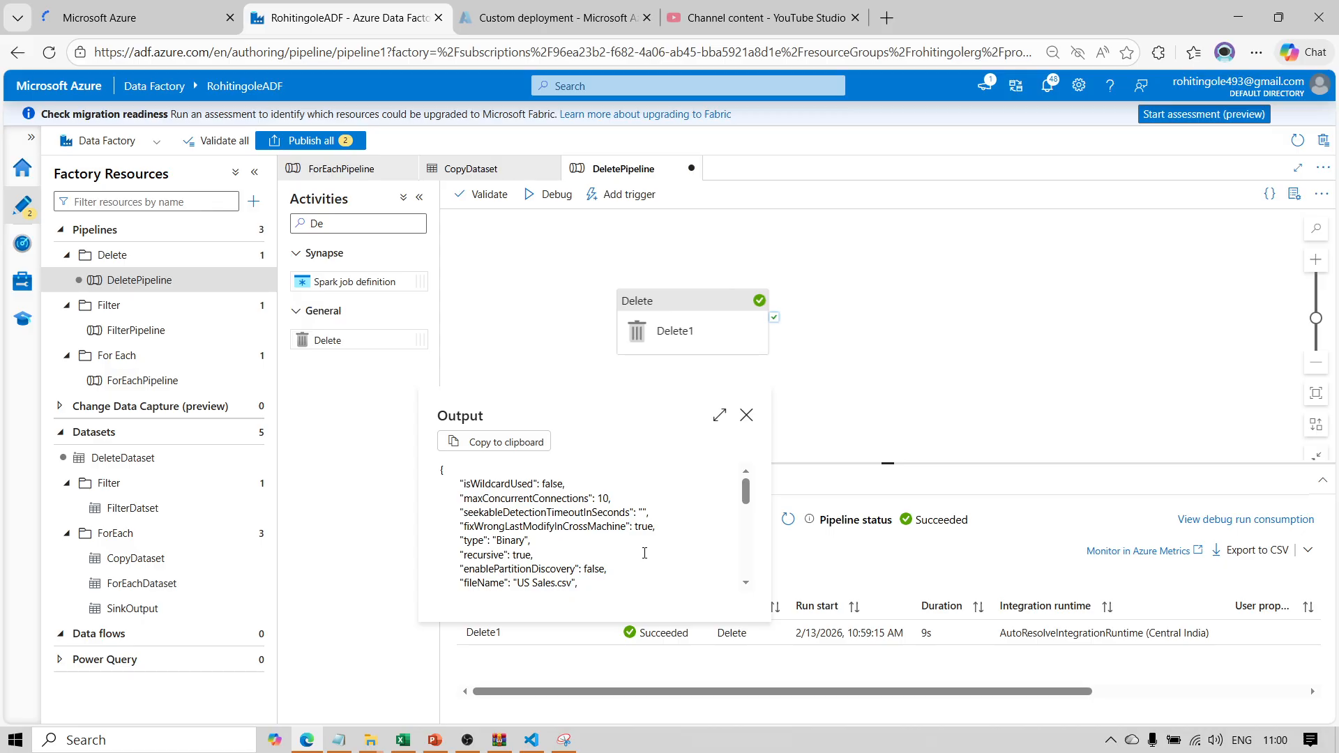
scroll(487, 550, down, 1)
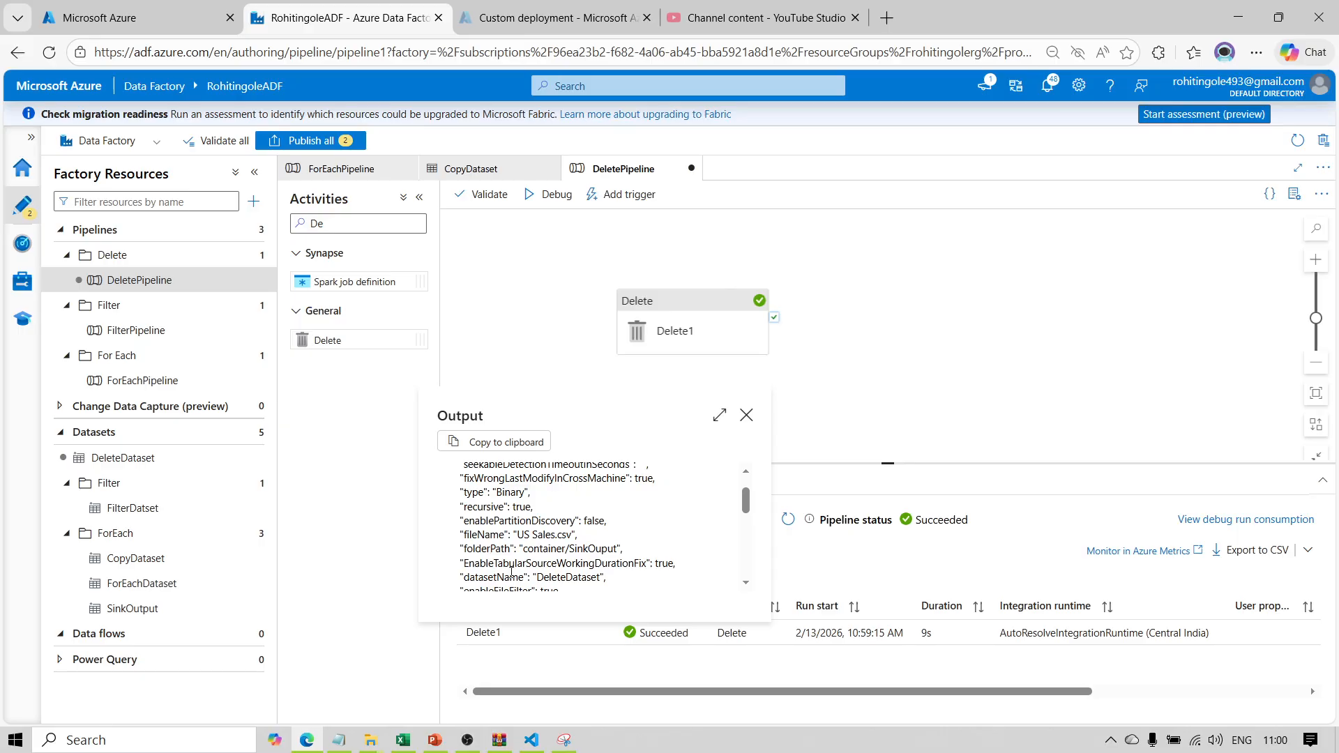
drag(746, 507, 745, 523)
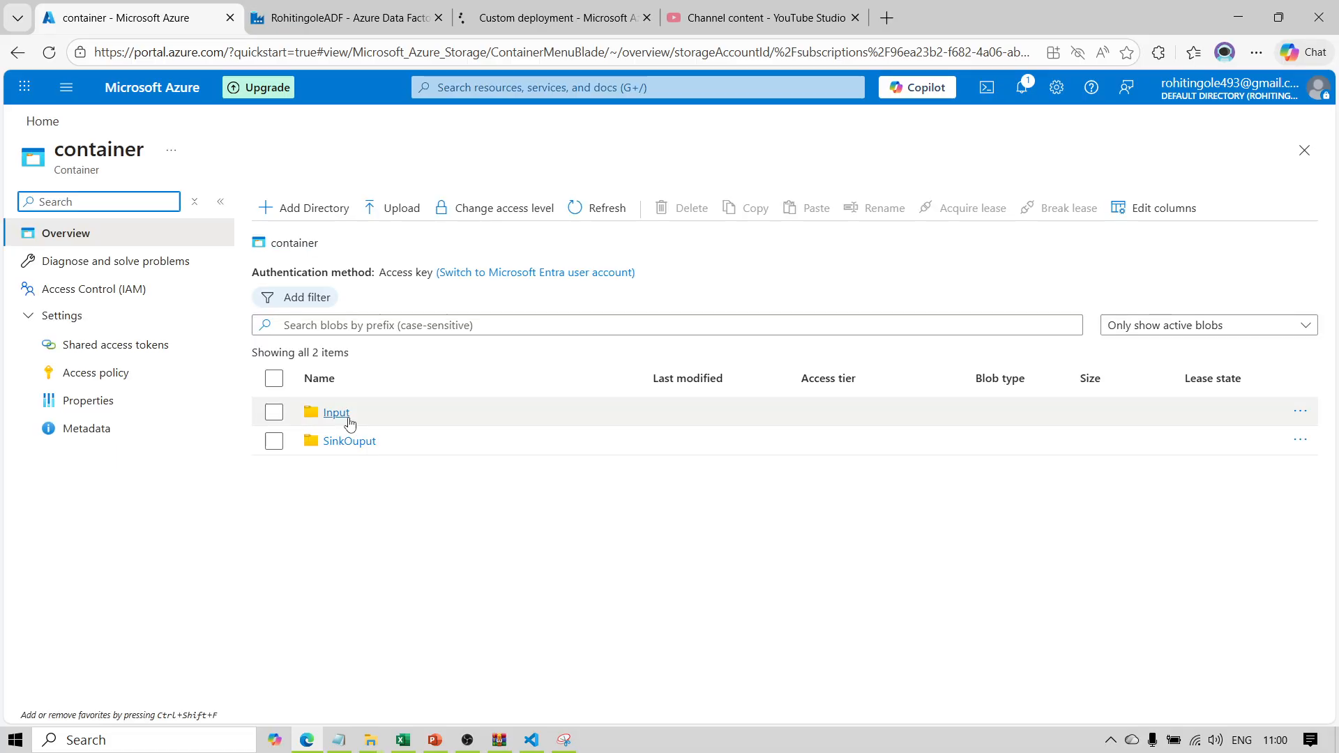
- Check which files remain in the container's SinkOuput folder, and return to DeletePipeline in Azure Data Factory
click(349, 441)
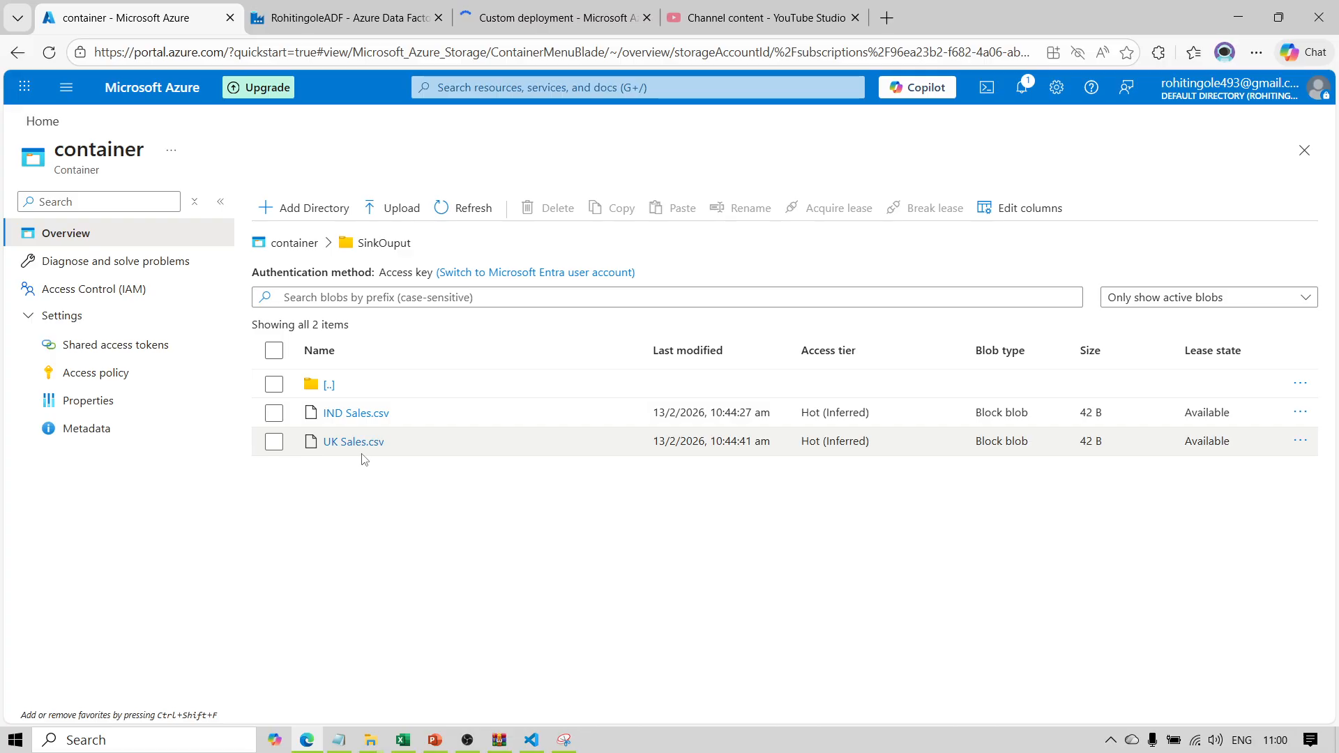
key(ctrl+Tab)
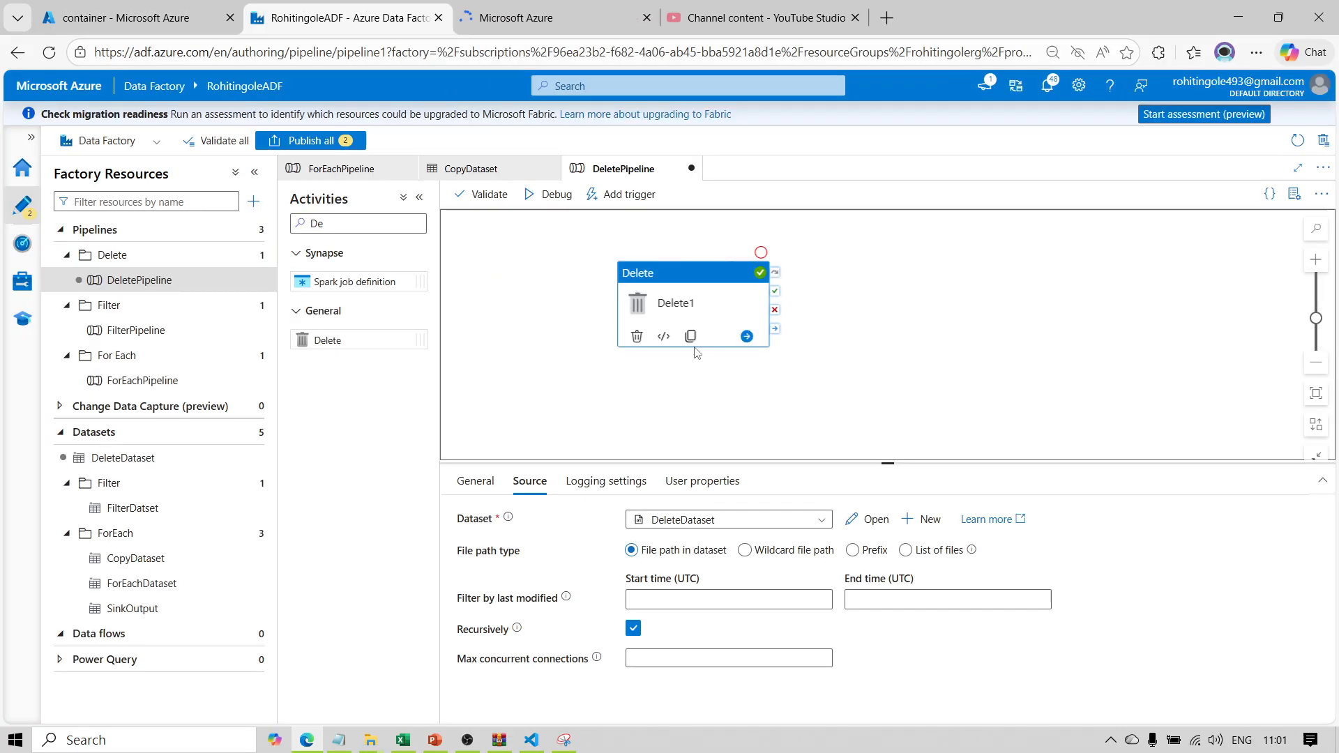